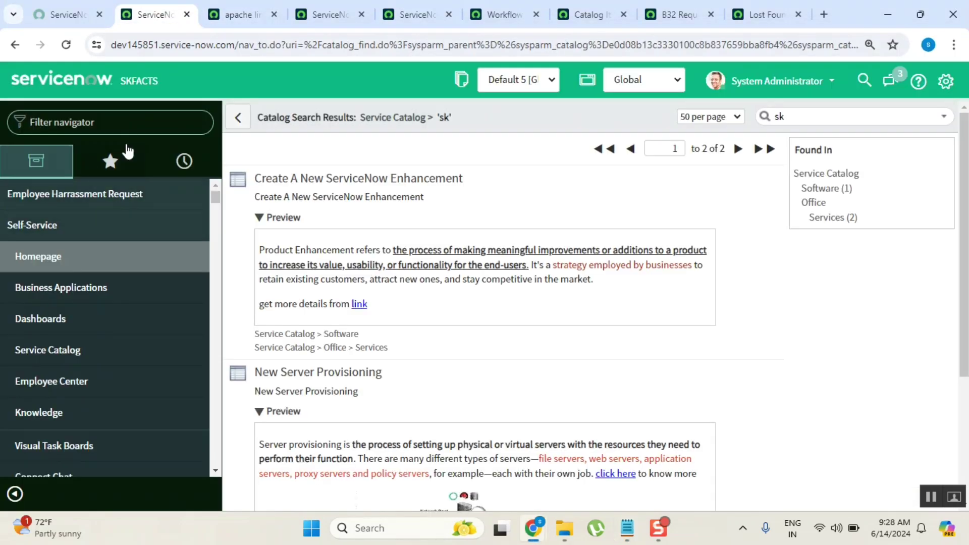
- Note cat items, record producer, order guide and content item on separate lines in Notepad
left_click(131, 130)
left_click(627, 528)
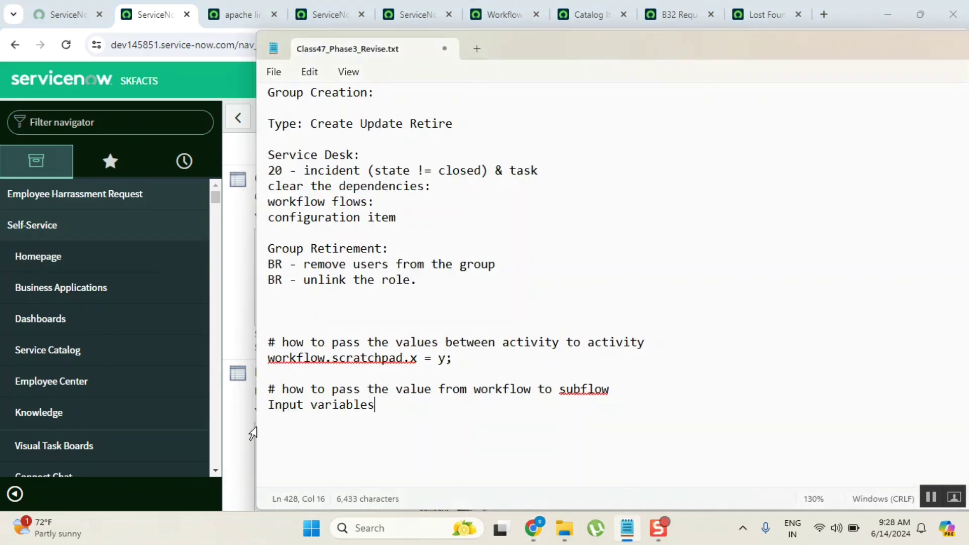
left_click(310, 442)
type("cat items")
key("Return")
type("record produc")
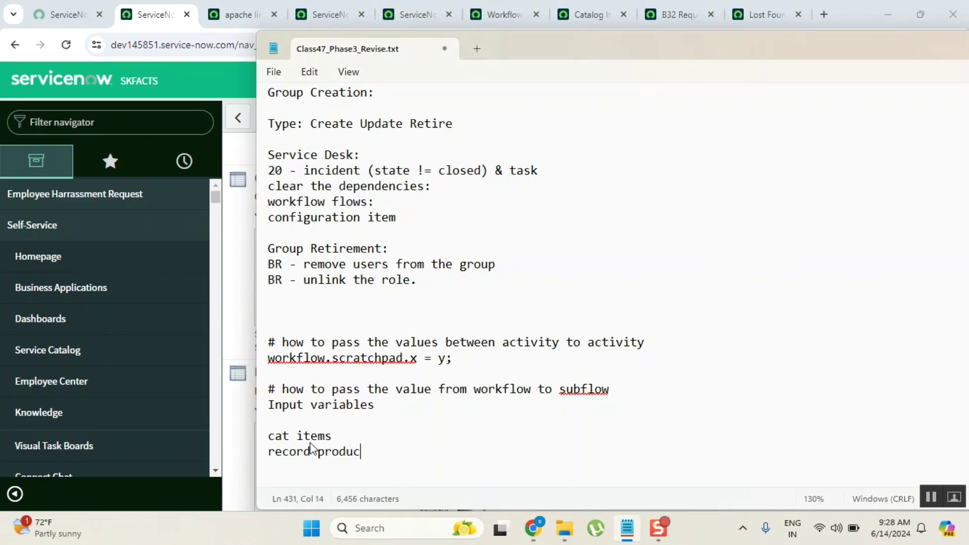
type("er")
key("Return")
type("order")
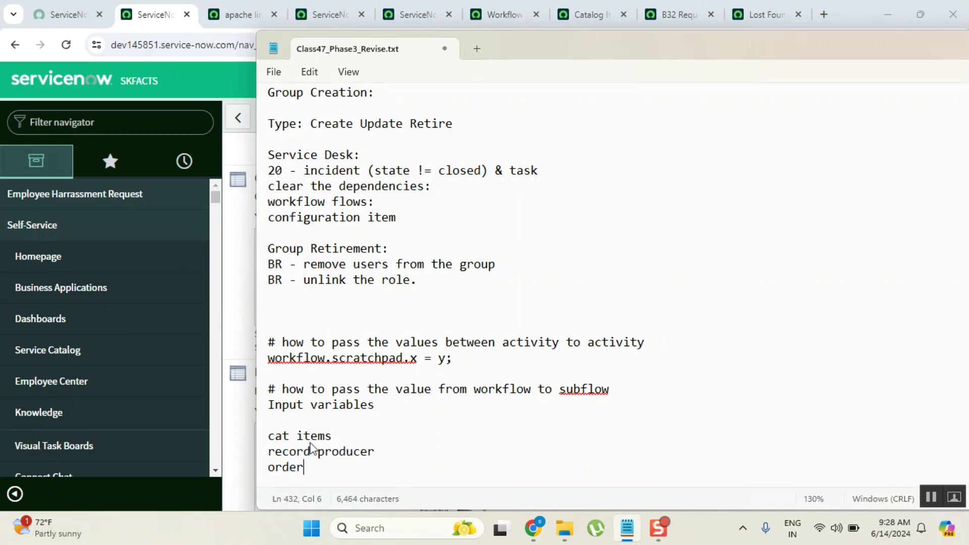
type(" guide")
key("Return")
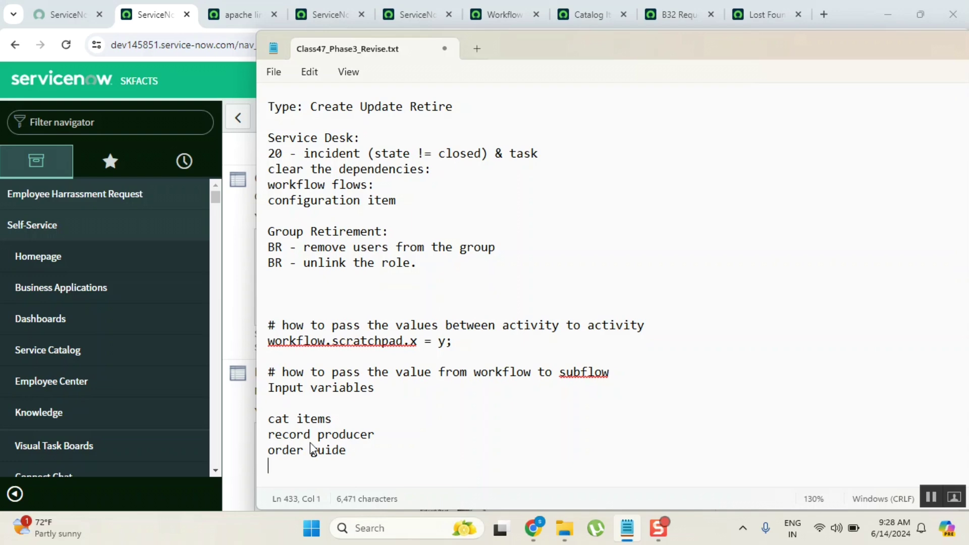
type("content ite")
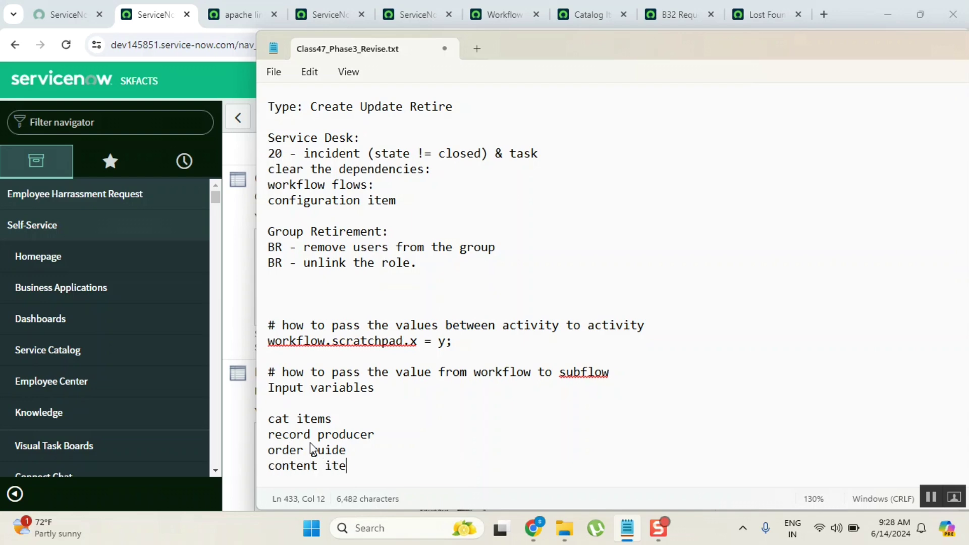
type("m")
left_click(118, 132)
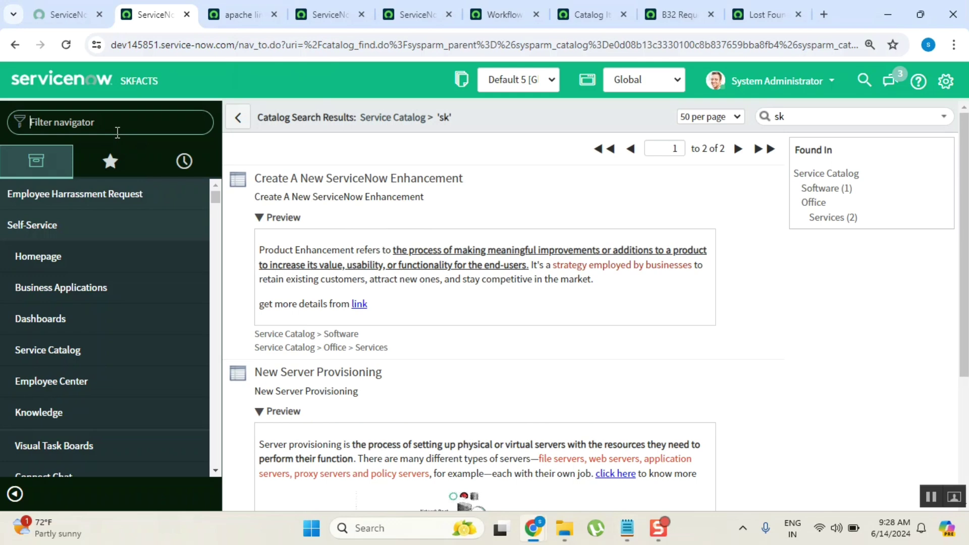
- Open Catalog Definitions > Content Items via 'content i' and browse its ten items
type("content i")
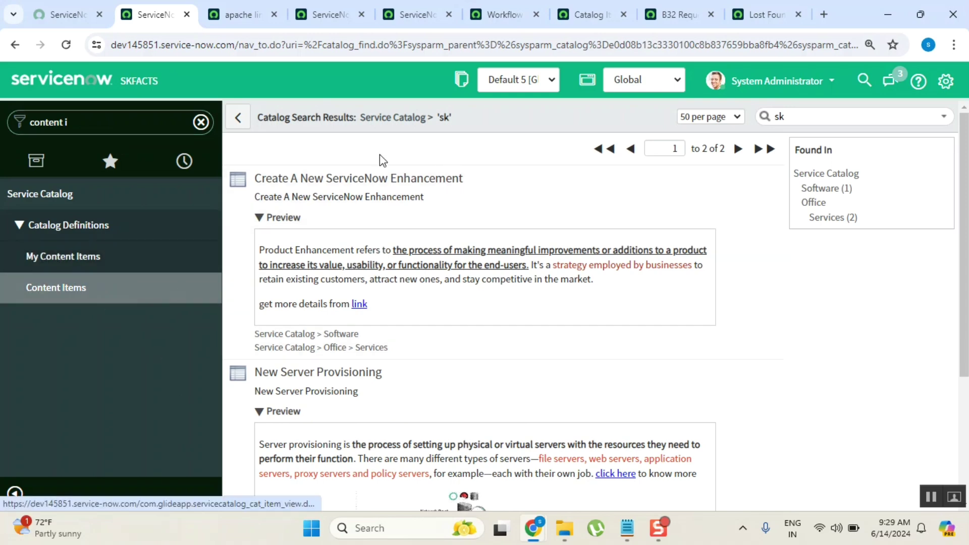
left_click(61, 303)
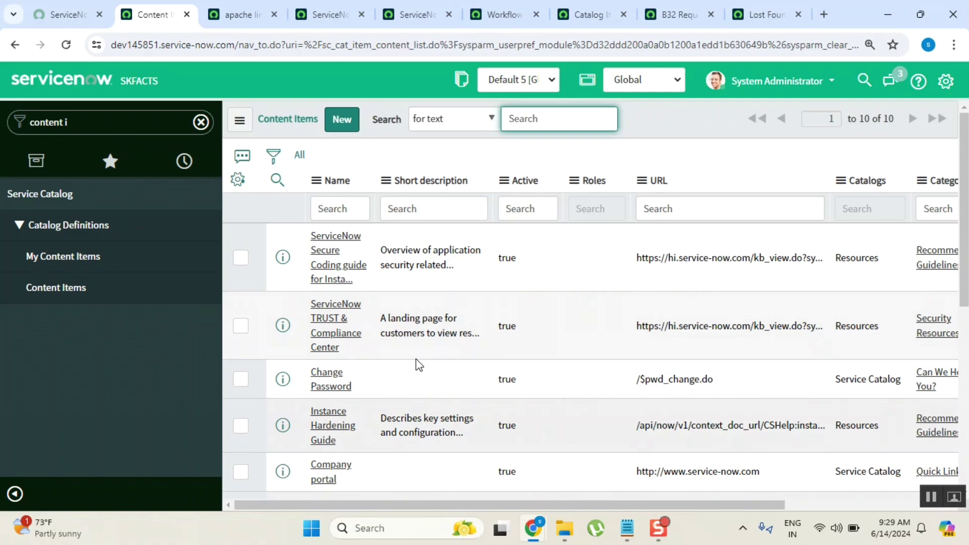
scroll(416, 359, "down", 2)
scroll(416, 359, "down", 4)
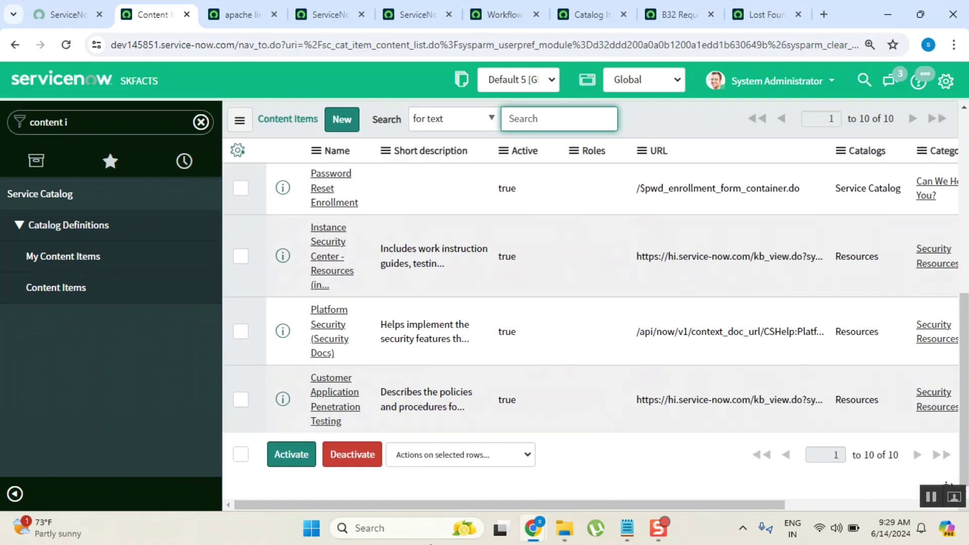
scroll(403, 400, "up", 3)
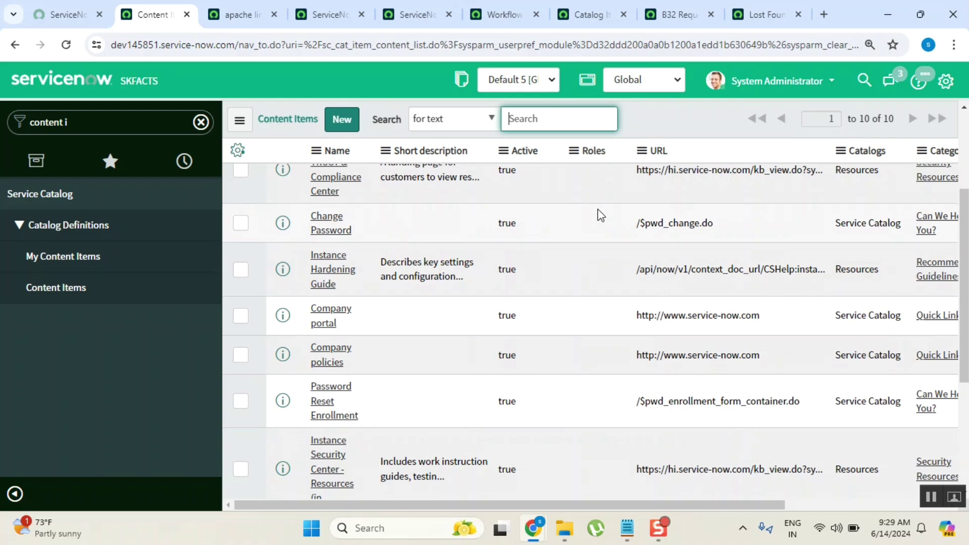
left_click_drag(902, 225, 838, 227)
left_click_drag(545, 505, 706, 506)
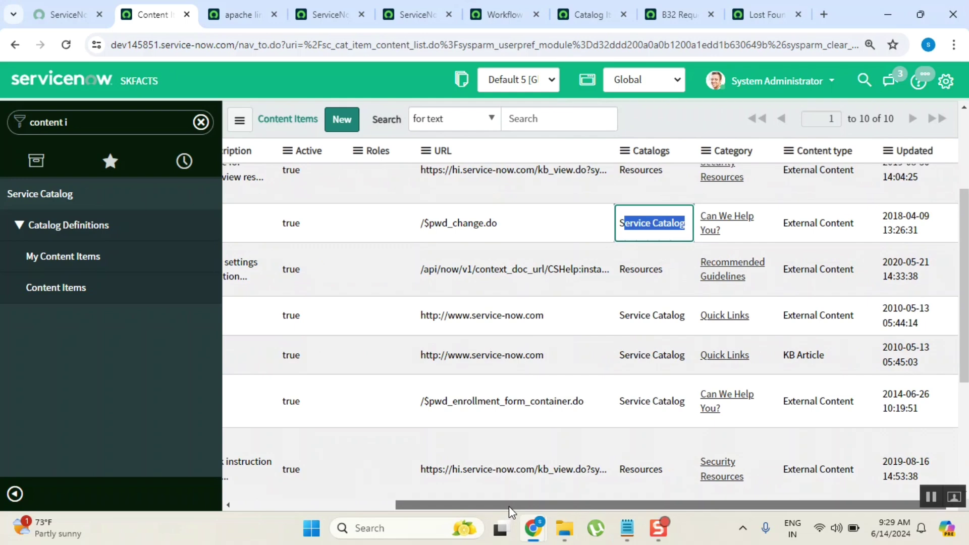
left_click_drag(508, 505, 389, 506)
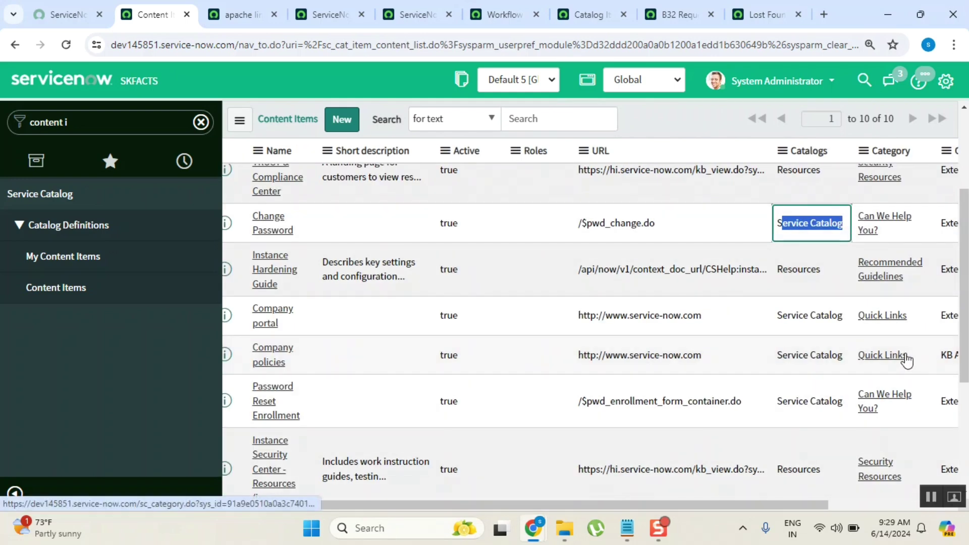
scroll(905, 358, "up", 3)
scroll(908, 356, "down", 5)
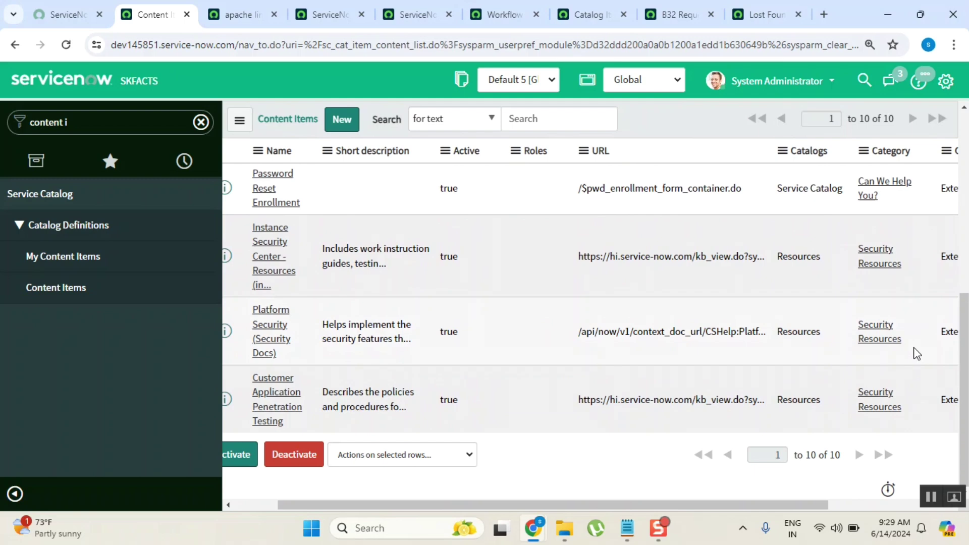
scroll(916, 353, "up", 3)
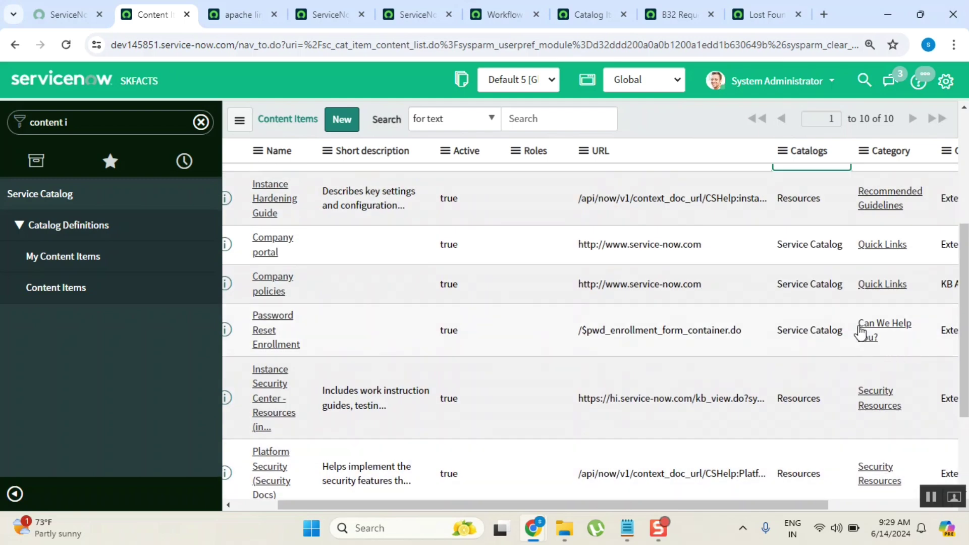
left_click_drag(286, 341, 255, 318)
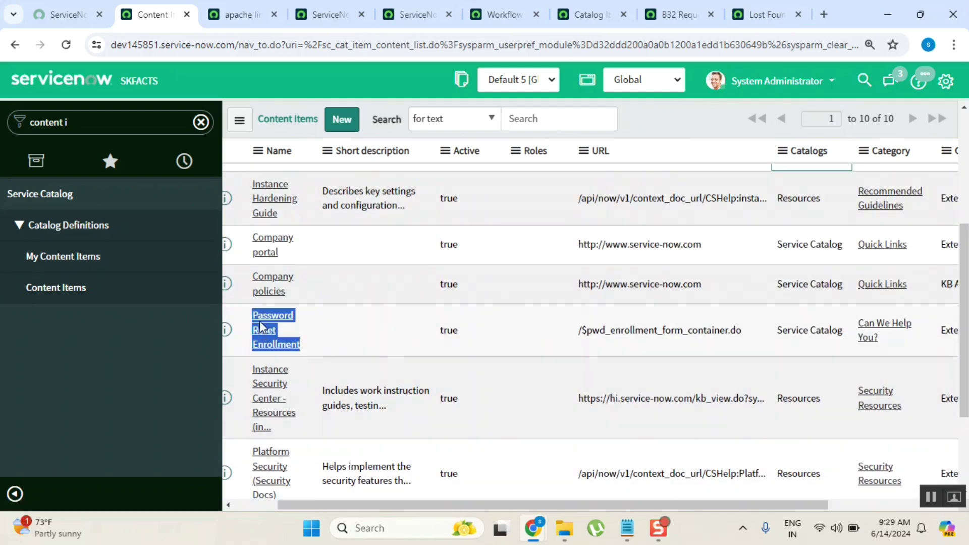
scroll(434, 326, "up", 3)
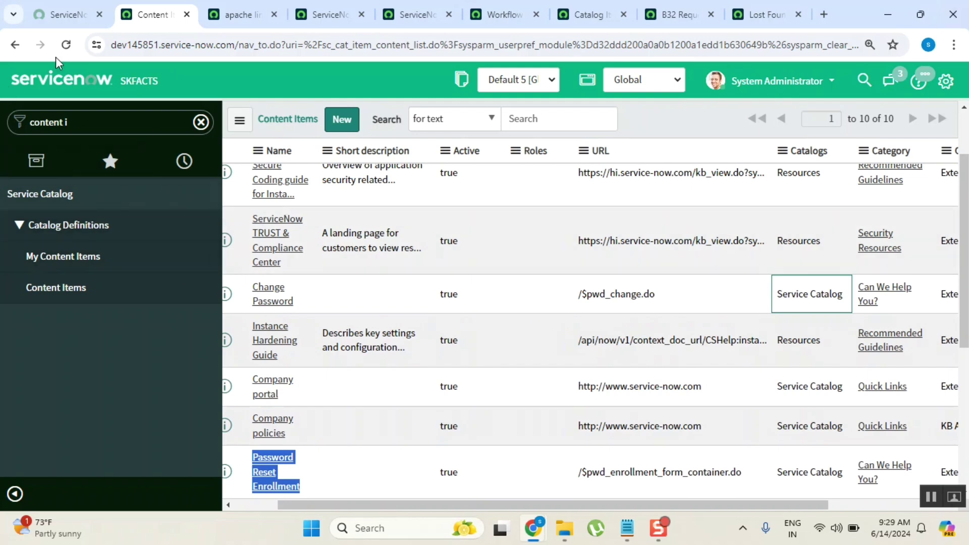
- Open the Change Password item from the Service Catalog's Can We Help You? category
left_click(36, 163)
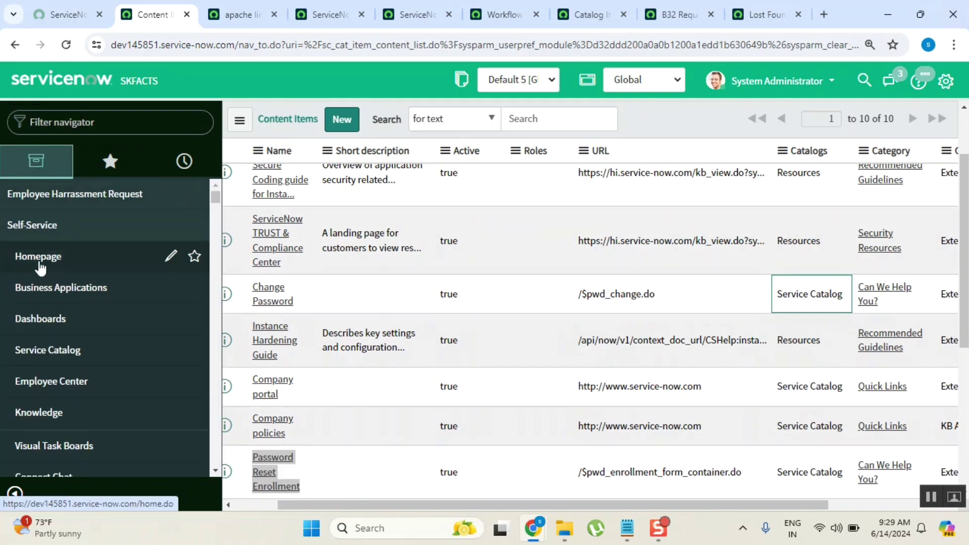
left_click(56, 350)
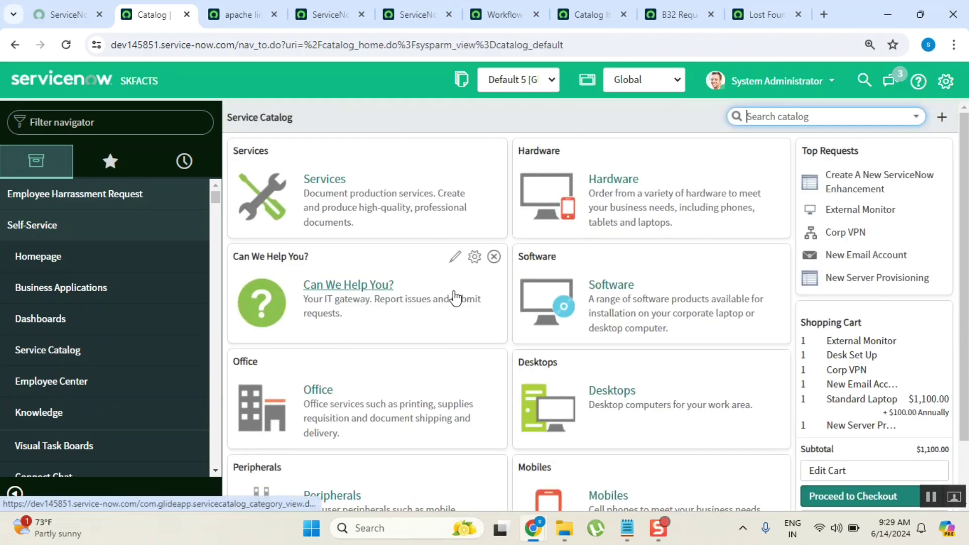
left_click(414, 343)
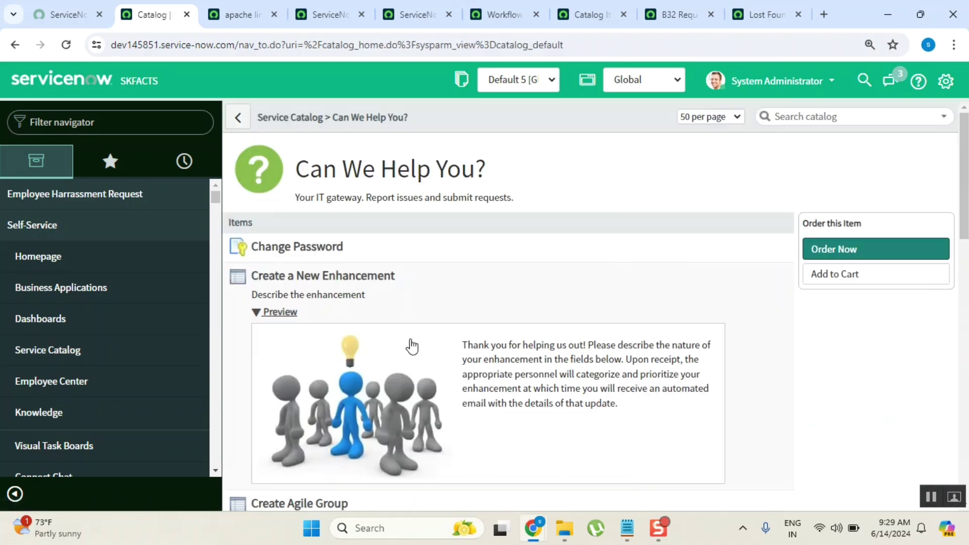
left_click(338, 252)
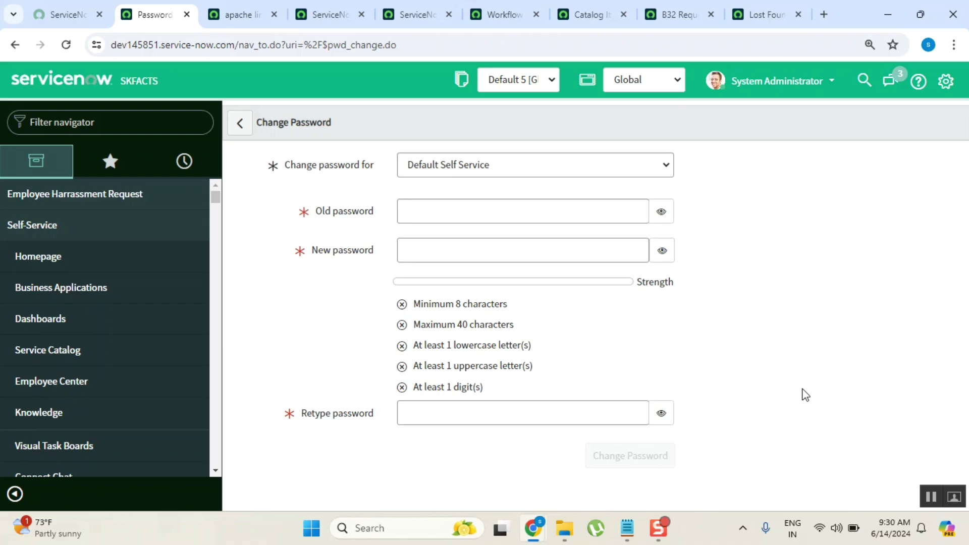
- Copy 'pwd_change' from the page's address
mouse_move(550, 512)
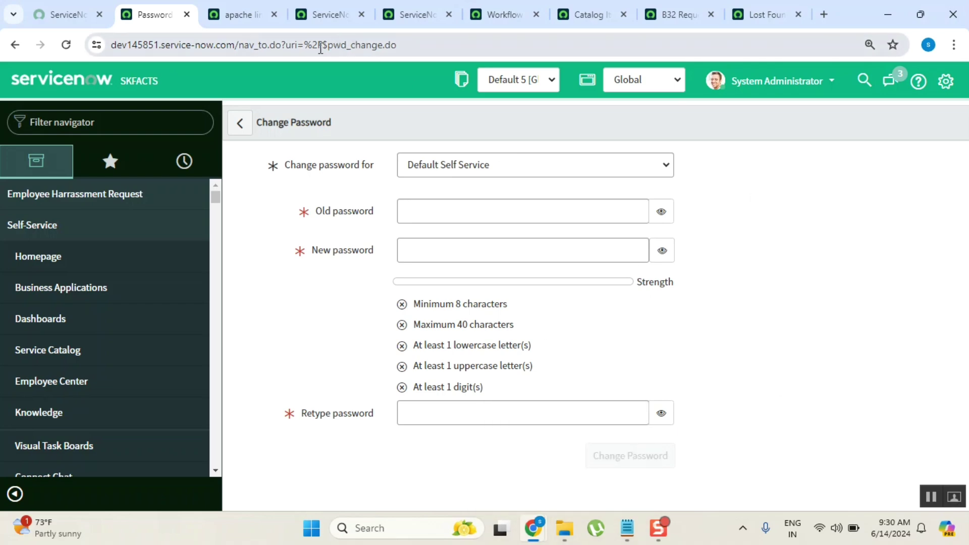
left_click_drag(327, 45, 399, 47)
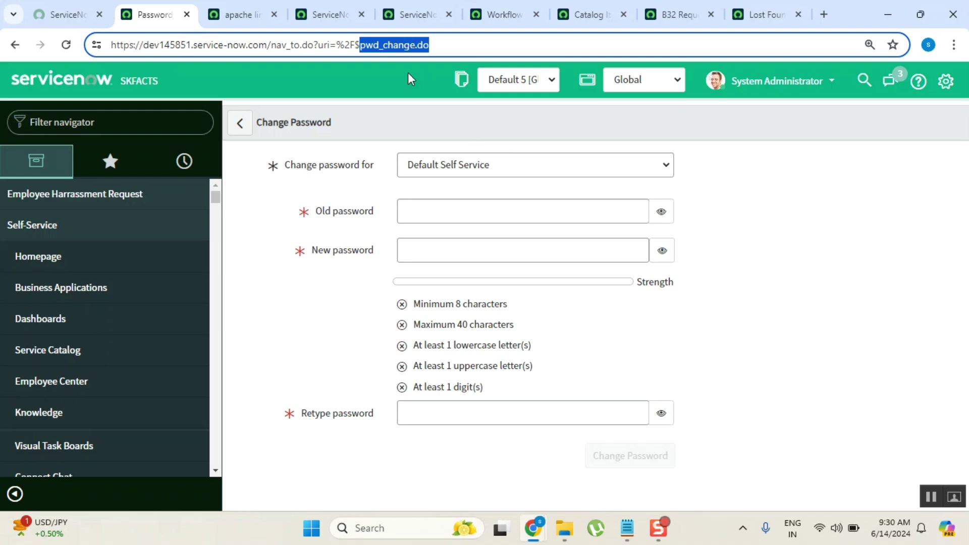
double_click(386, 53)
right_click(386, 53)
left_click(412, 183)
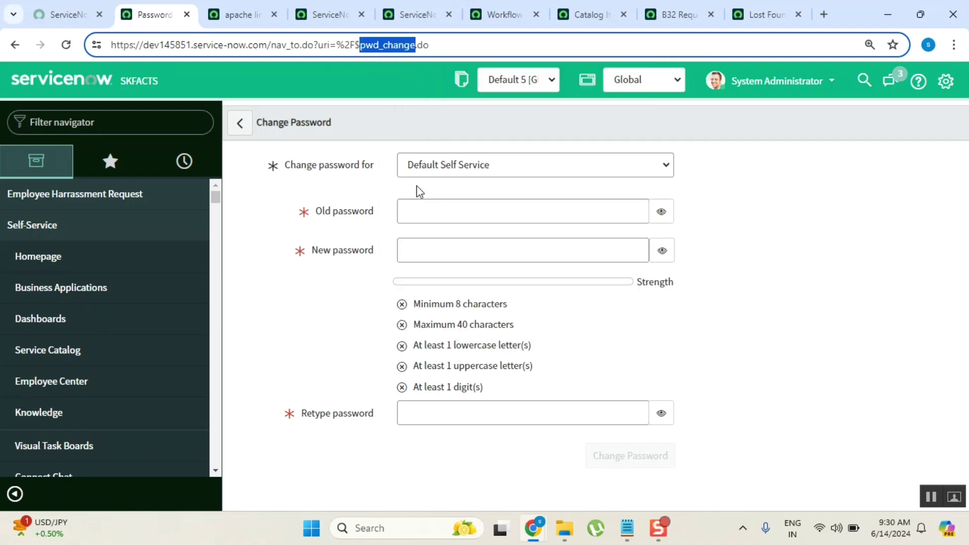
left_click(107, 119)
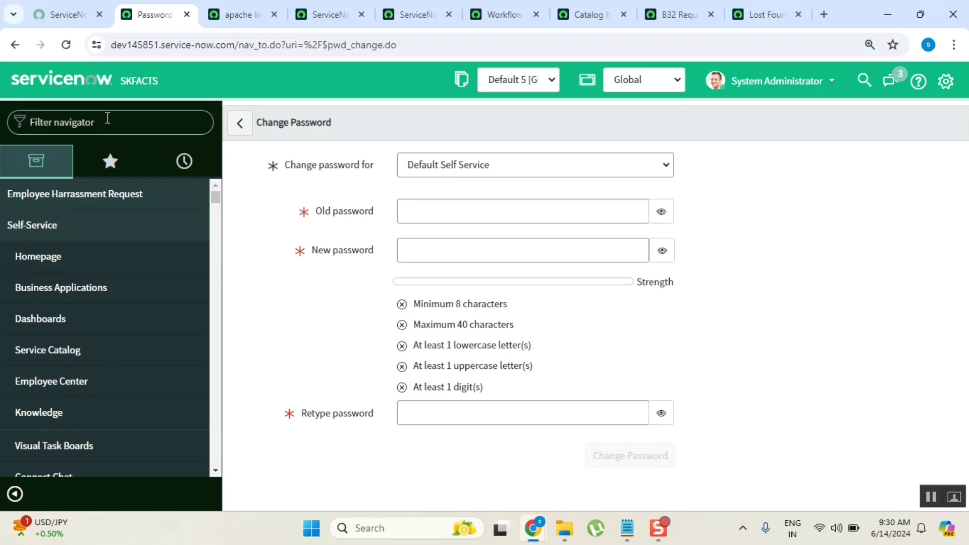
- Open UI Pages in a new tab and filter Name by *pwd_change, showing three pages
type("ui pa")
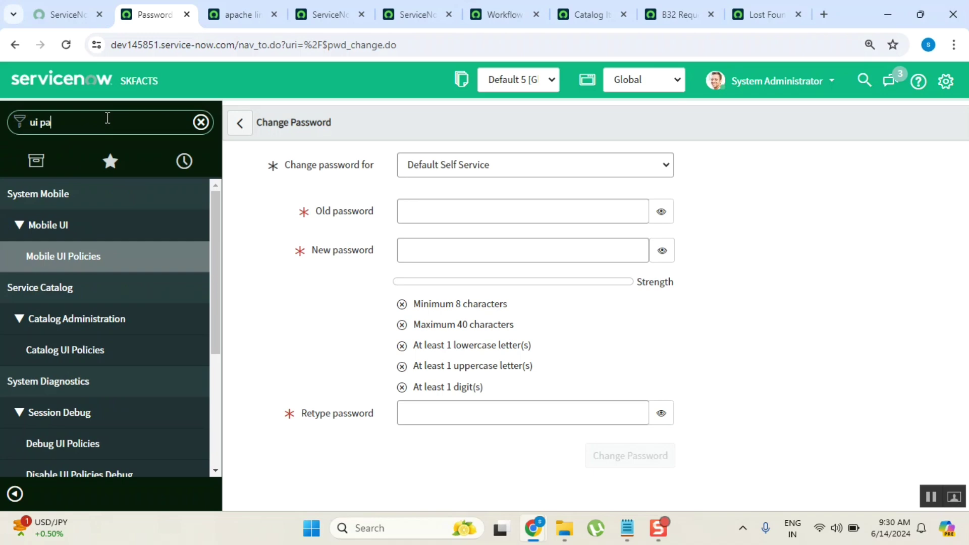
type("ge")
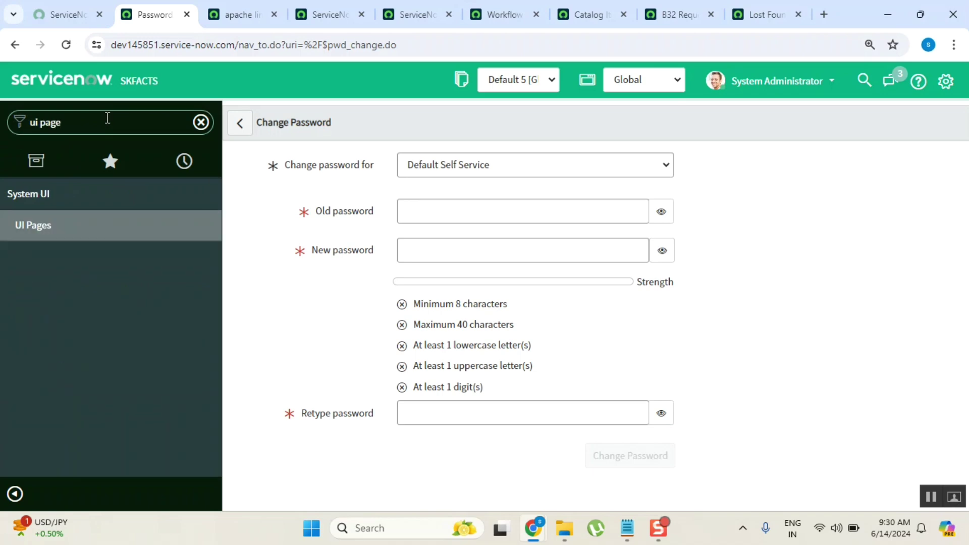
middle_click(71, 234)
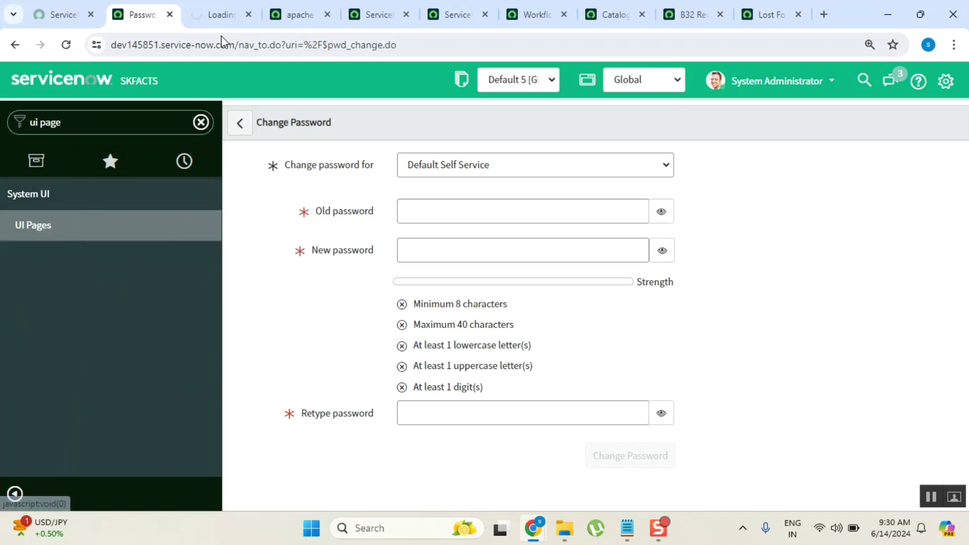
left_click(221, 15)
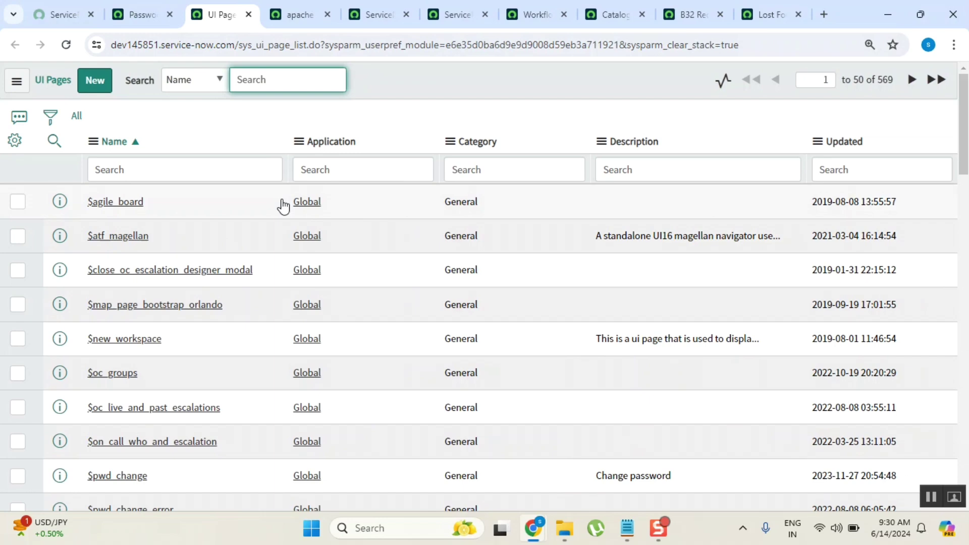
left_click(197, 165)
key("Down")
key("Down")
key("Down")
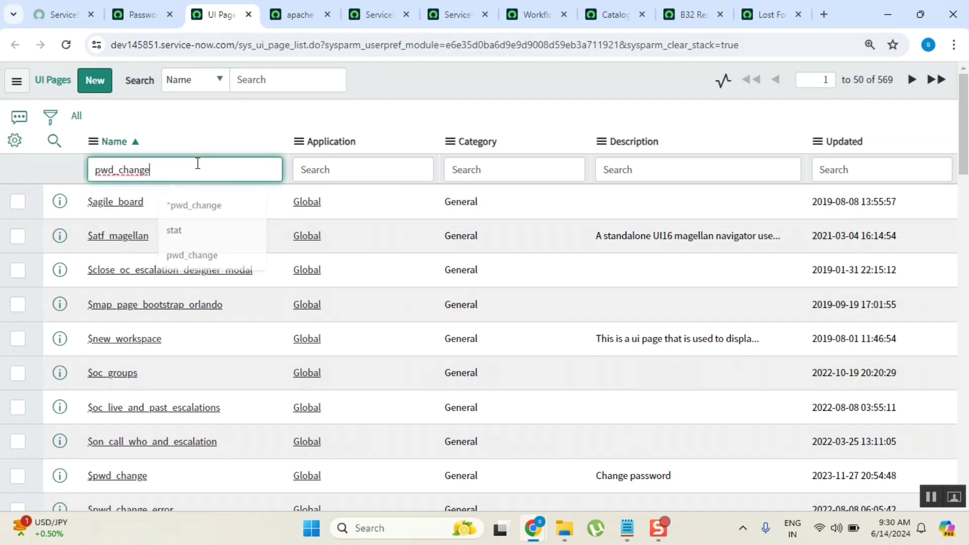
key("Return")
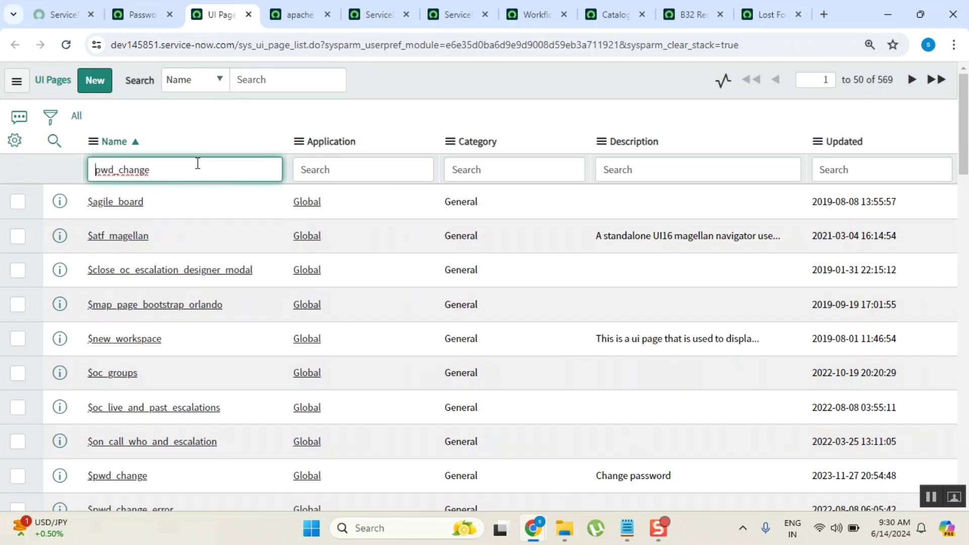
key("Home")
type("*")
key("Return")
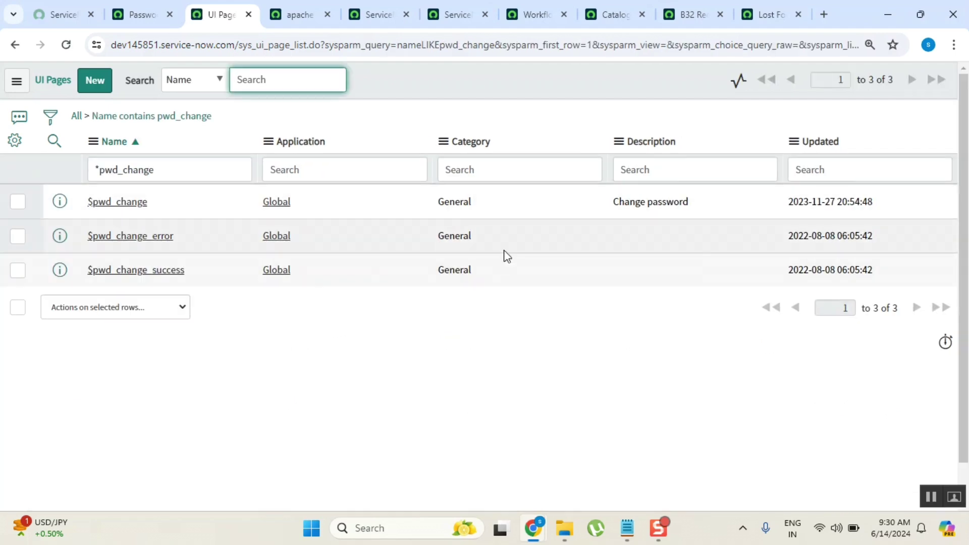
- Open the $pwd_change UI Page record and select pwd_change in its Name
left_click(120, 203)
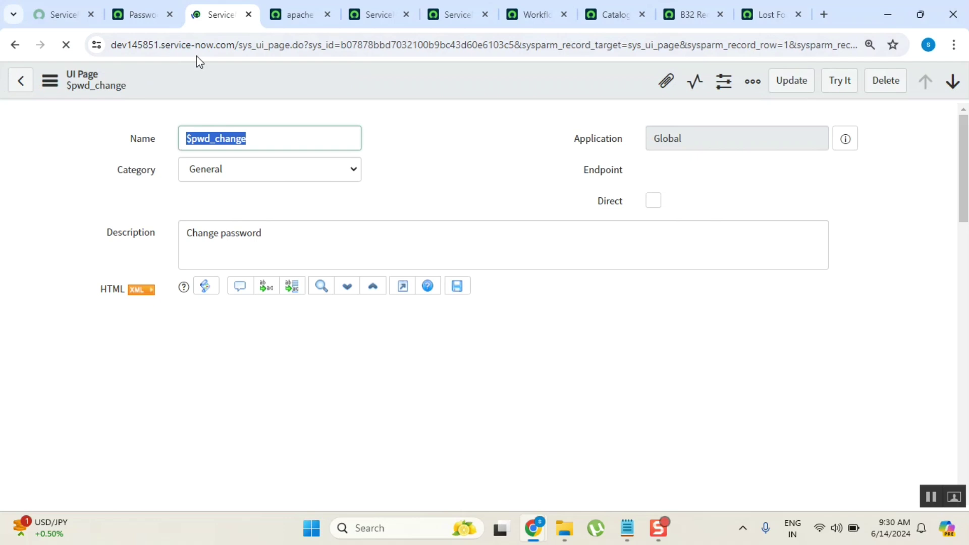
left_click(190, 139)
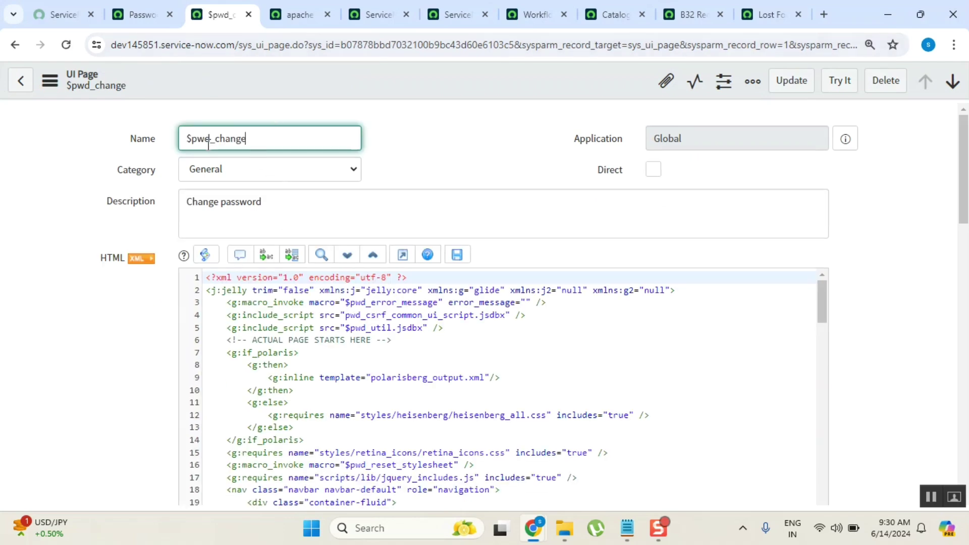
left_click_drag(190, 138, 249, 140)
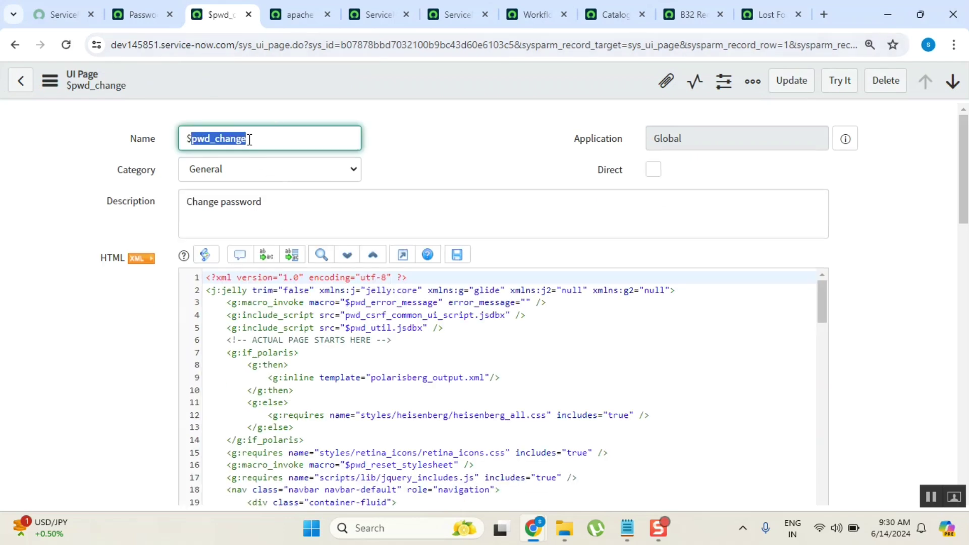
- Look through the other open tabs, return to Change Password and clear the navigator filter
left_click(375, 15)
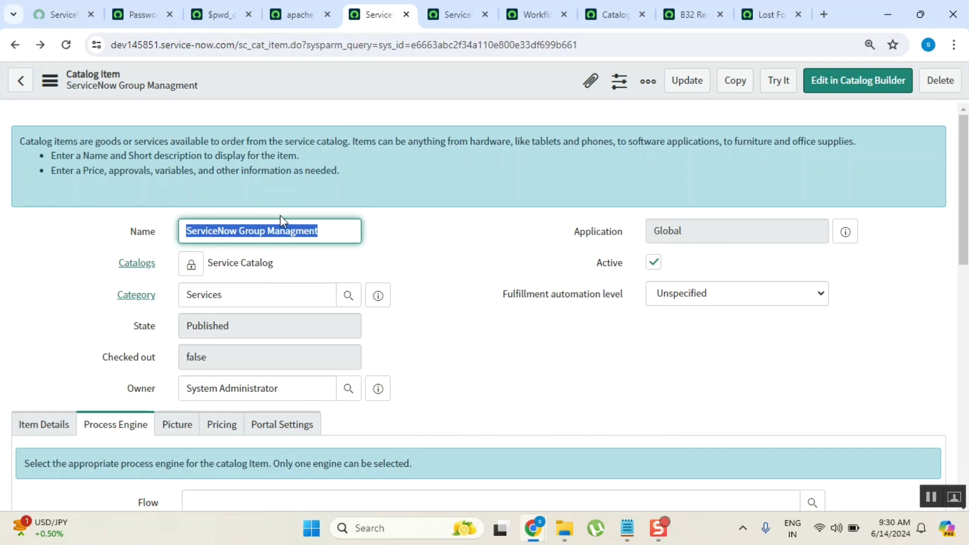
left_click(434, 17)
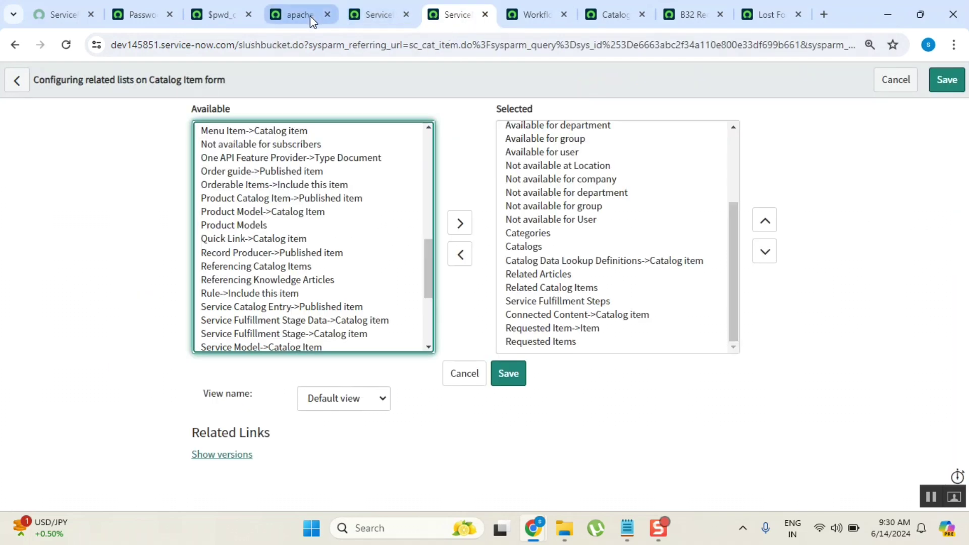
left_click(292, 19)
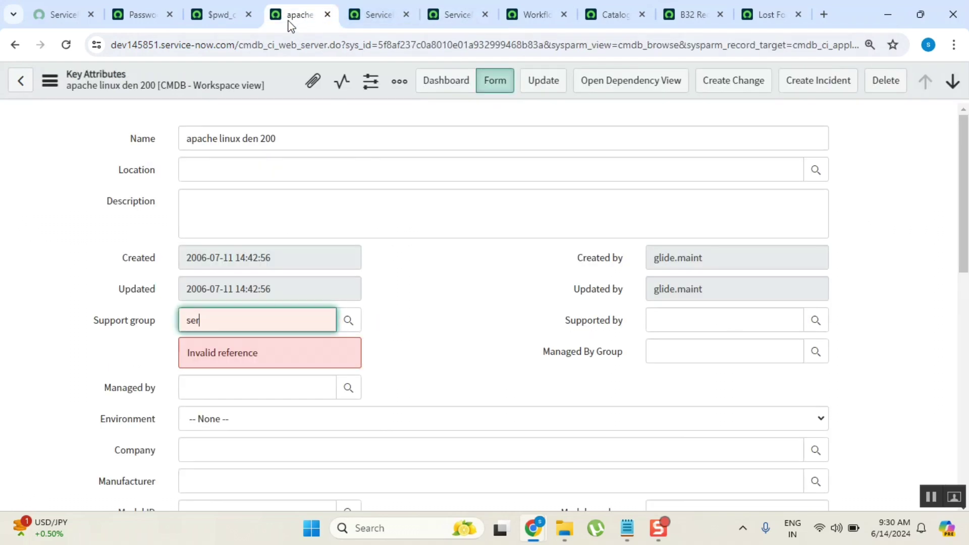
left_click(127, 14)
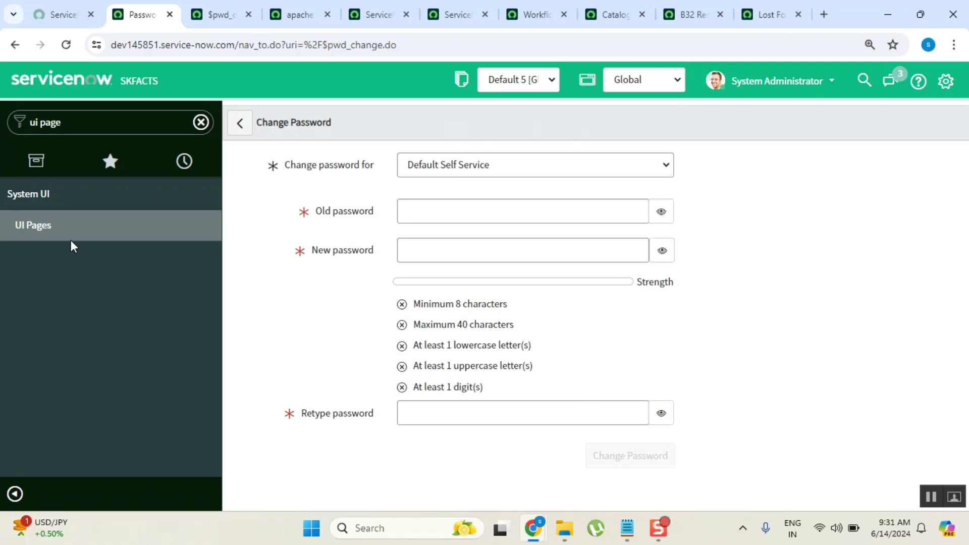
triple_click(91, 119)
left_click(201, 122)
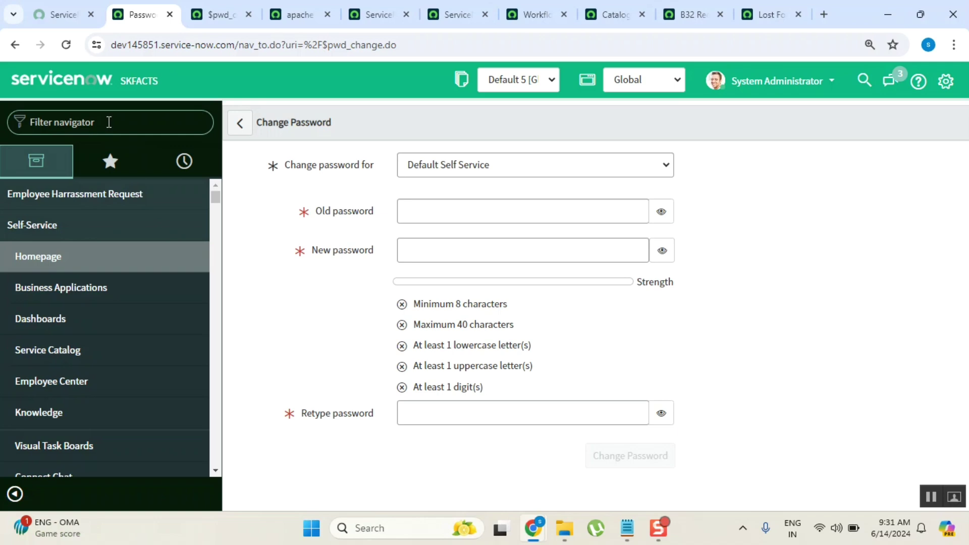
- Open Catalog Definitions > Content Items in a new tab using 'content item'
type("content")
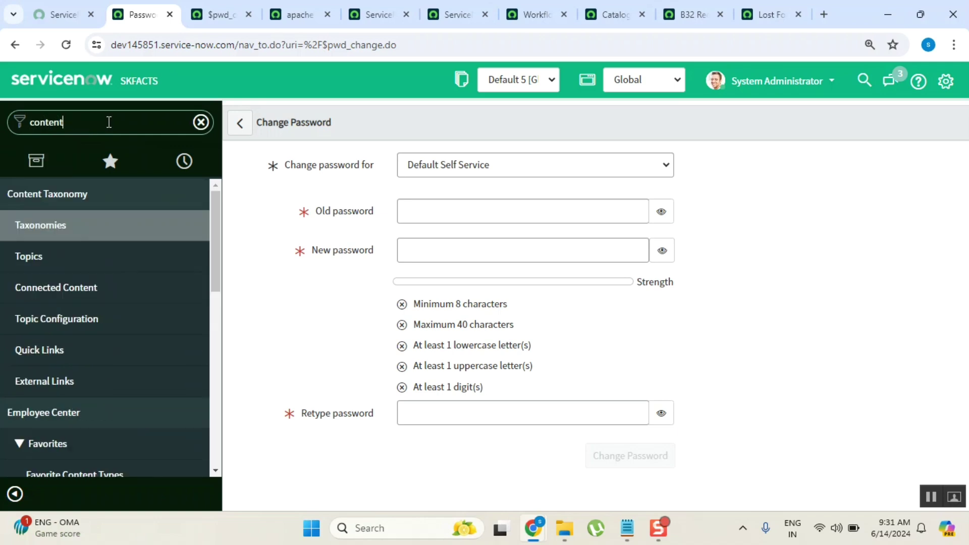
type(" item")
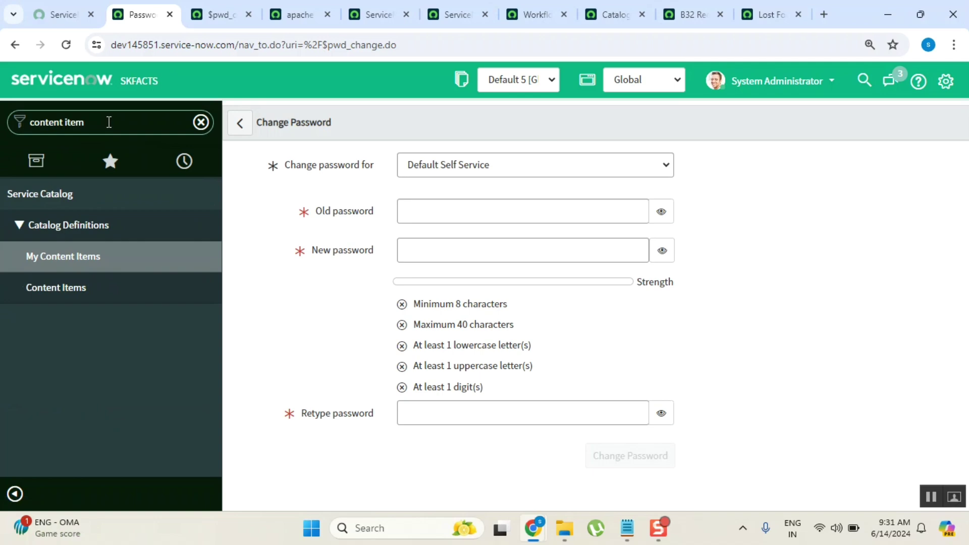
middle_click(80, 295)
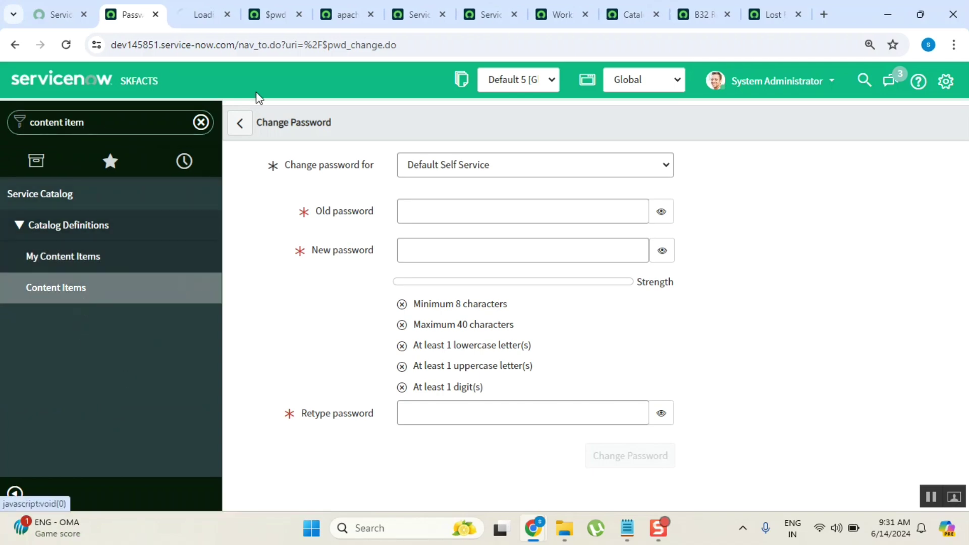
left_click(202, 15)
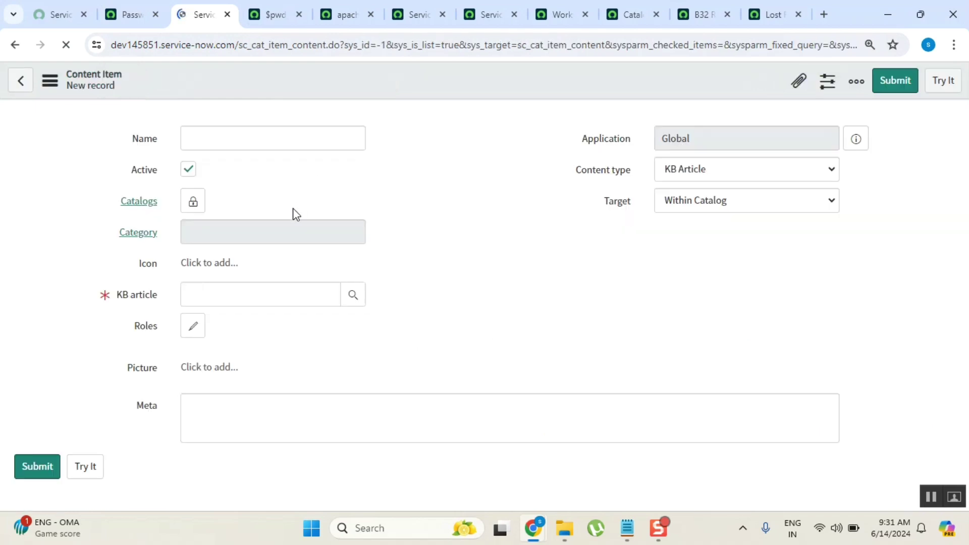
- Start a new content item named 'hello world'
left_click(276, 141)
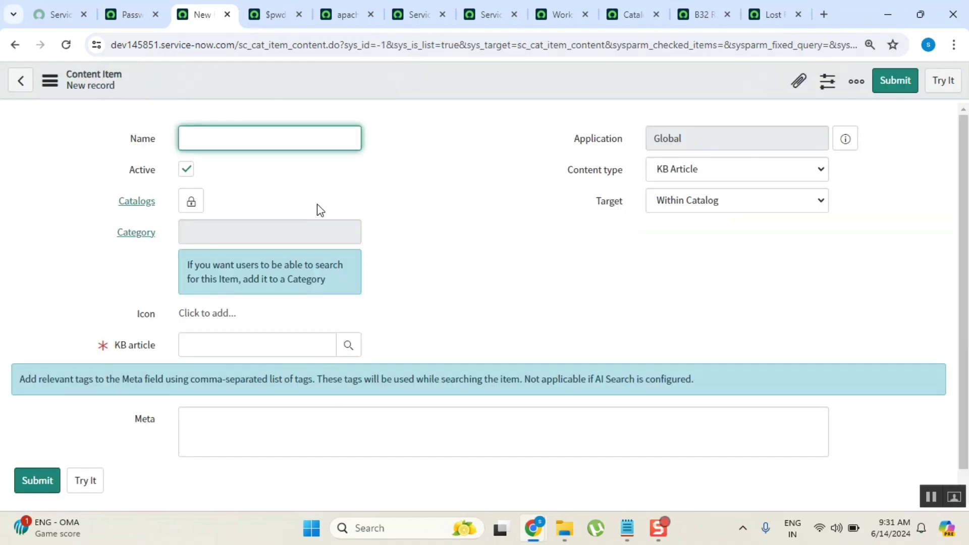
type("hello world")
- Add Service Catalog to the item's Catalogs
left_click(204, 204)
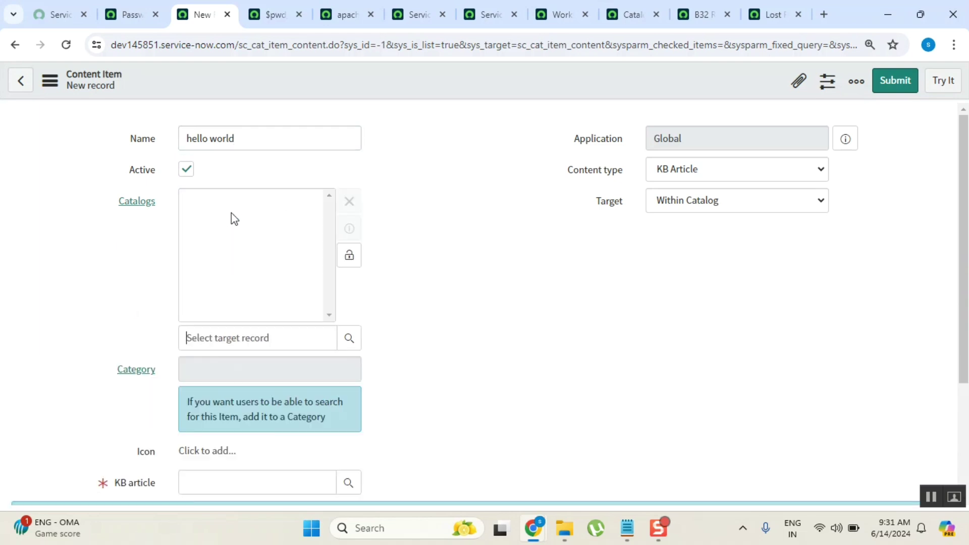
left_click(252, 339)
type("ser")
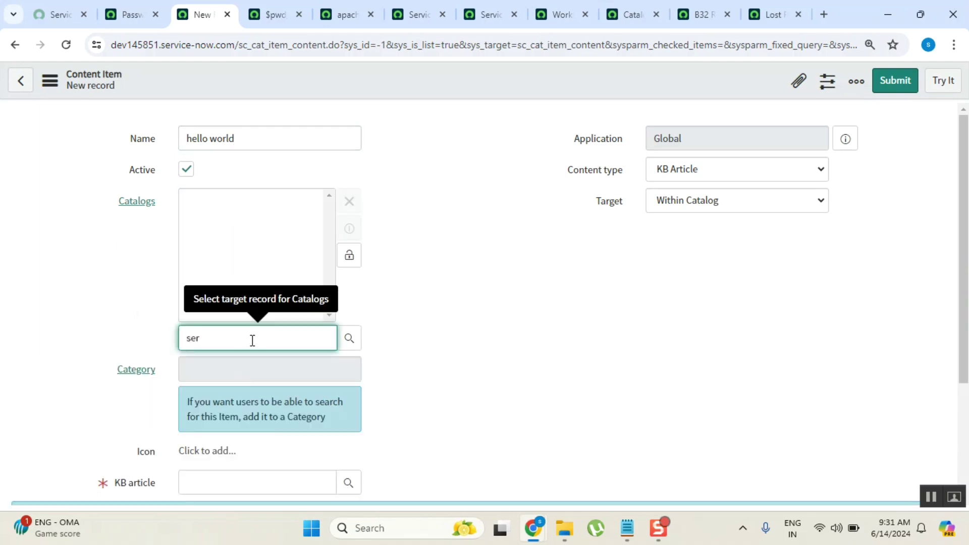
left_click(250, 359)
left_click(247, 365)
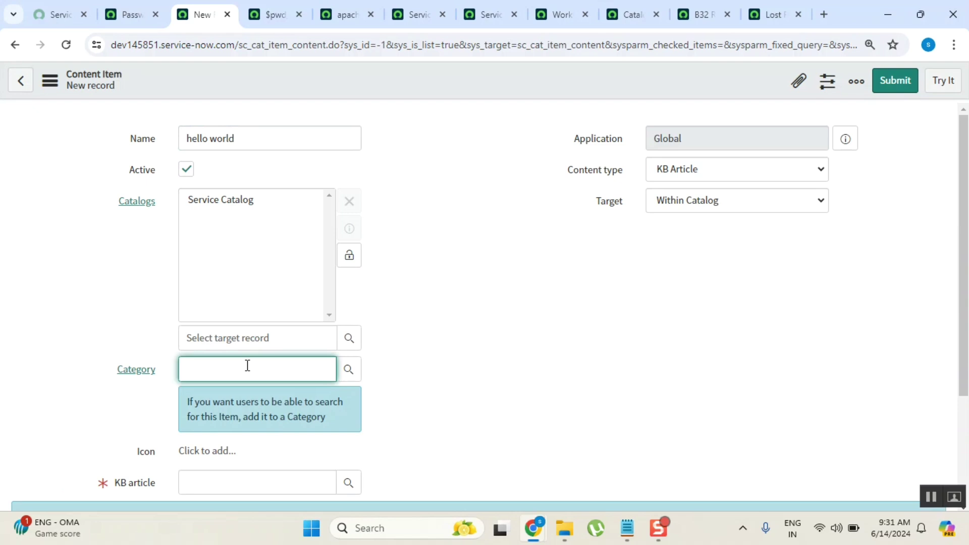
- Set the category to Can We Help You? and the KB article to KB0000030
left_click(348, 369)
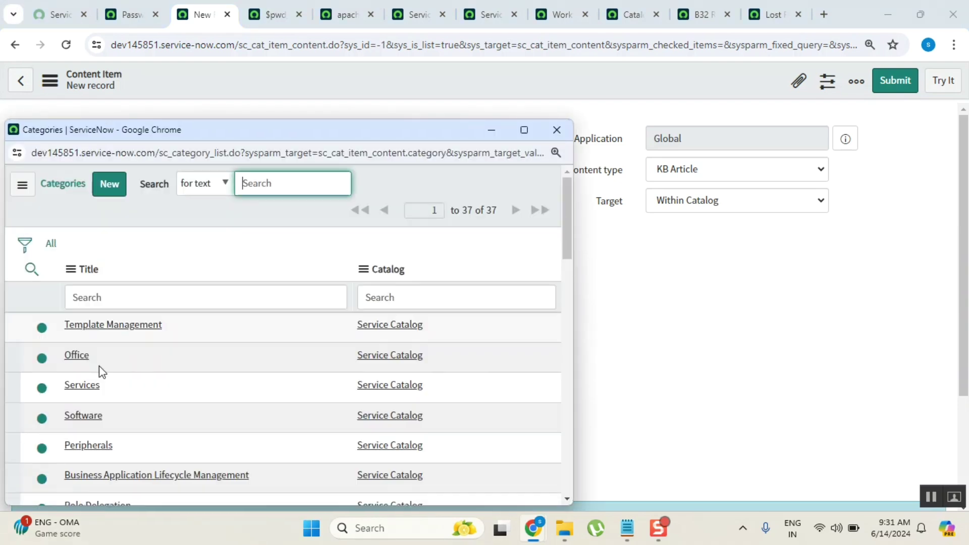
scroll(222, 376, "down", 5)
scroll(227, 379, "down", 5)
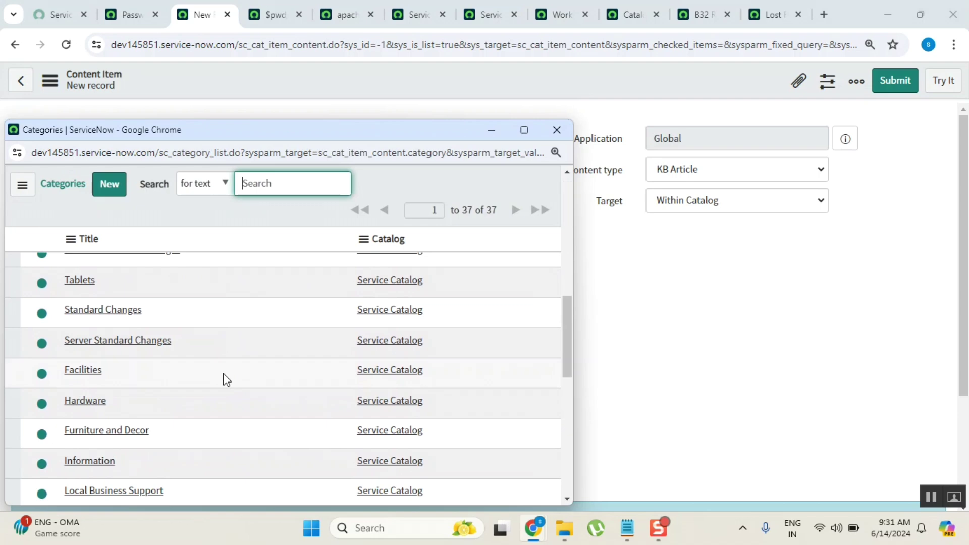
scroll(280, 374, "down", 8)
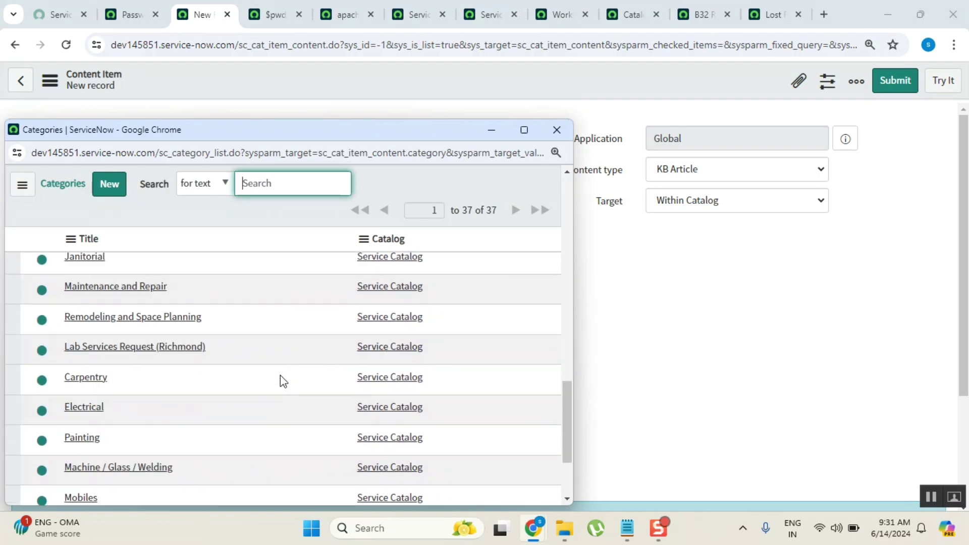
left_click(132, 402)
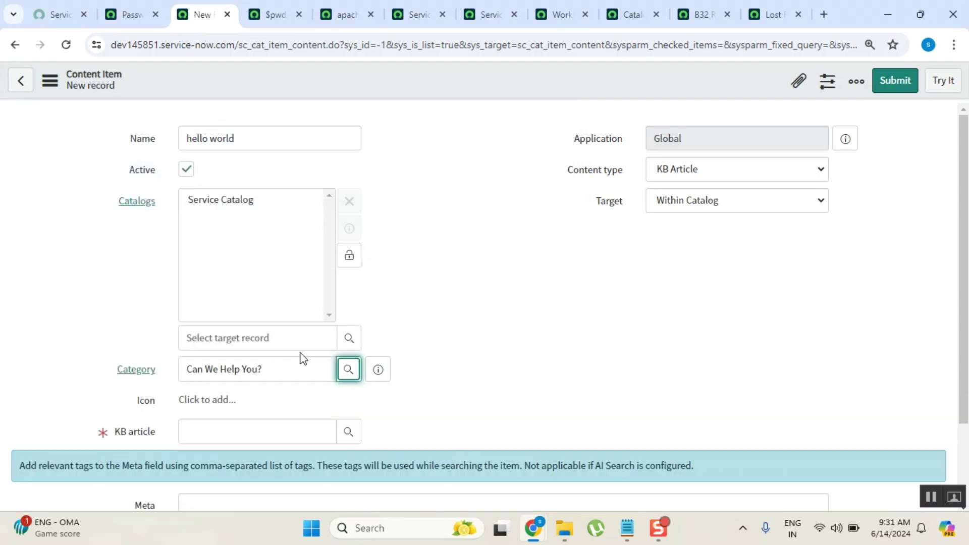
left_click(350, 432)
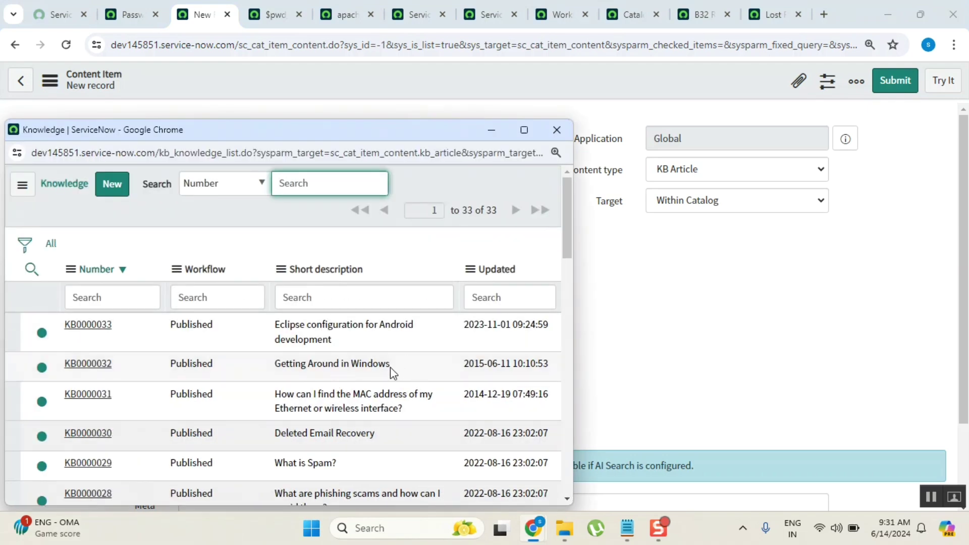
scroll(368, 439, "down", 1)
left_click_drag(373, 363, 273, 363)
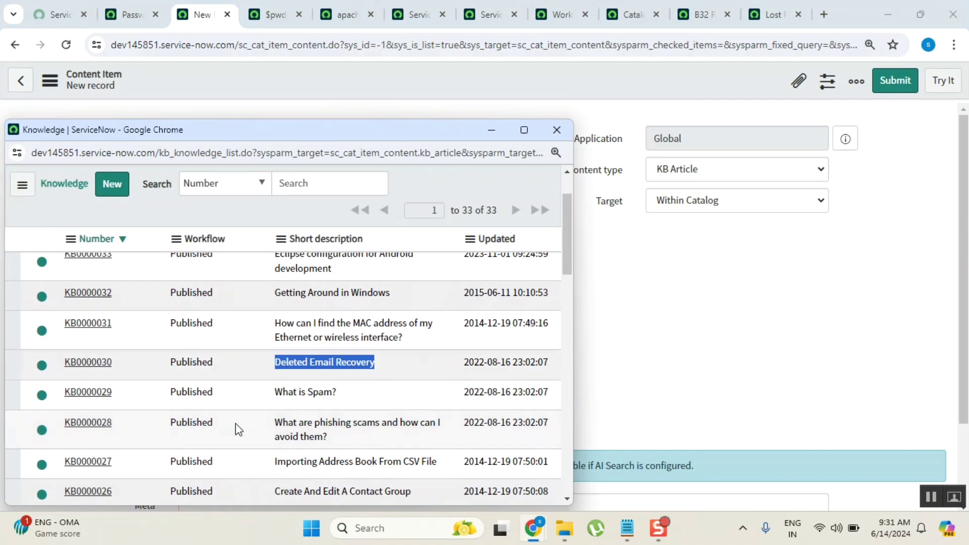
left_click(93, 366)
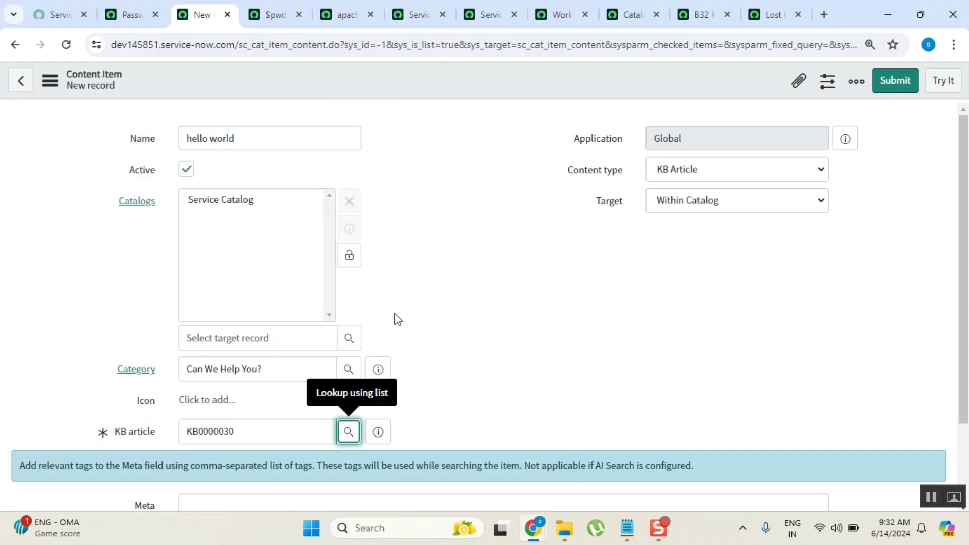
- Lock the Catalogs list and keep KB Article as the content type
left_click(349, 255)
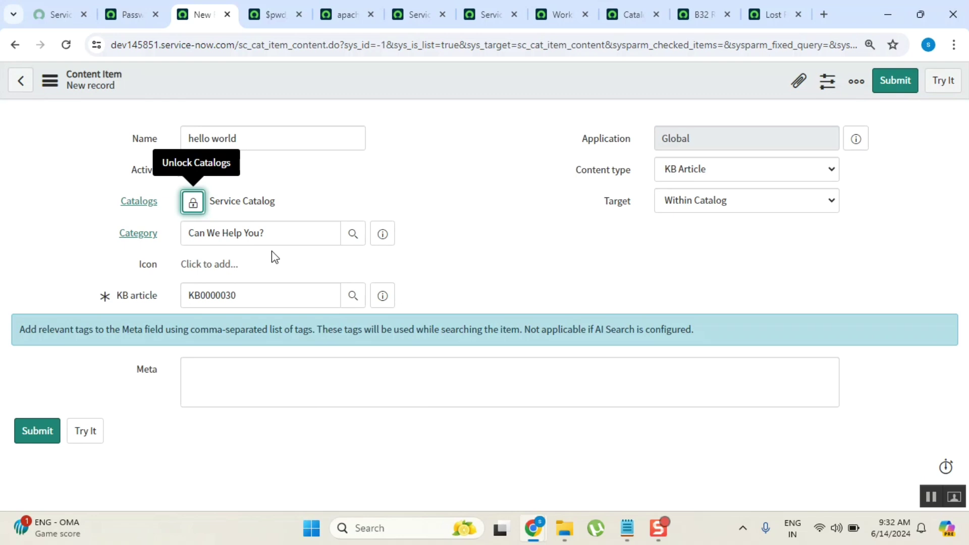
left_click(629, 171)
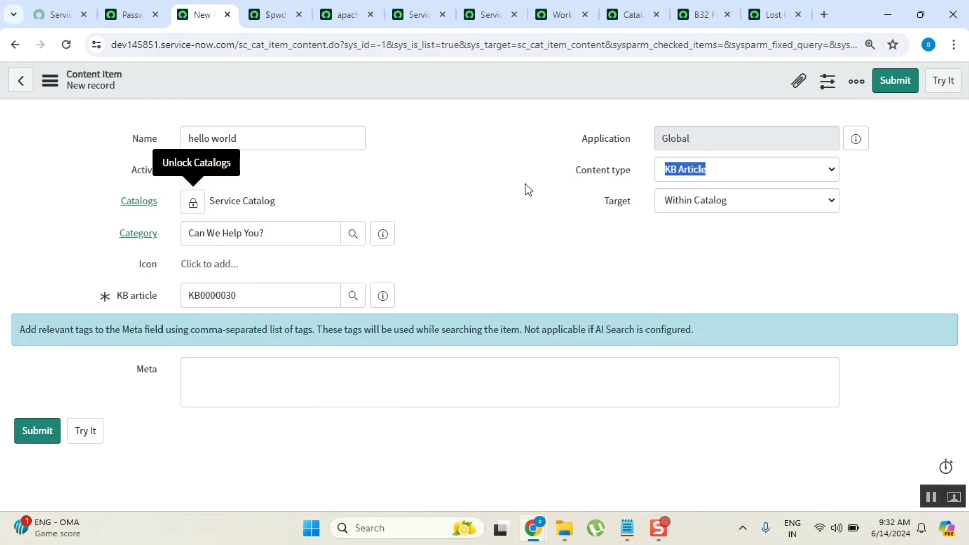
left_click(708, 171)
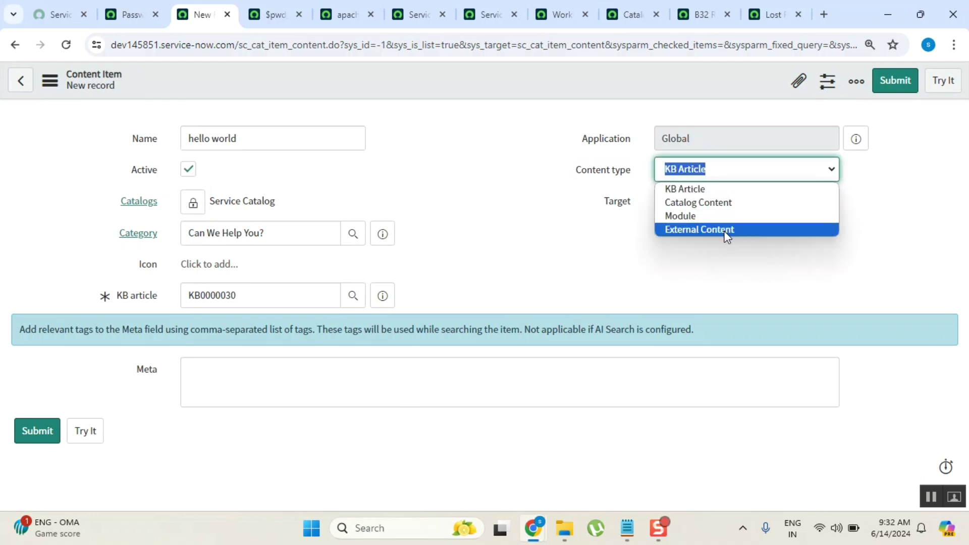
left_click(449, 198)
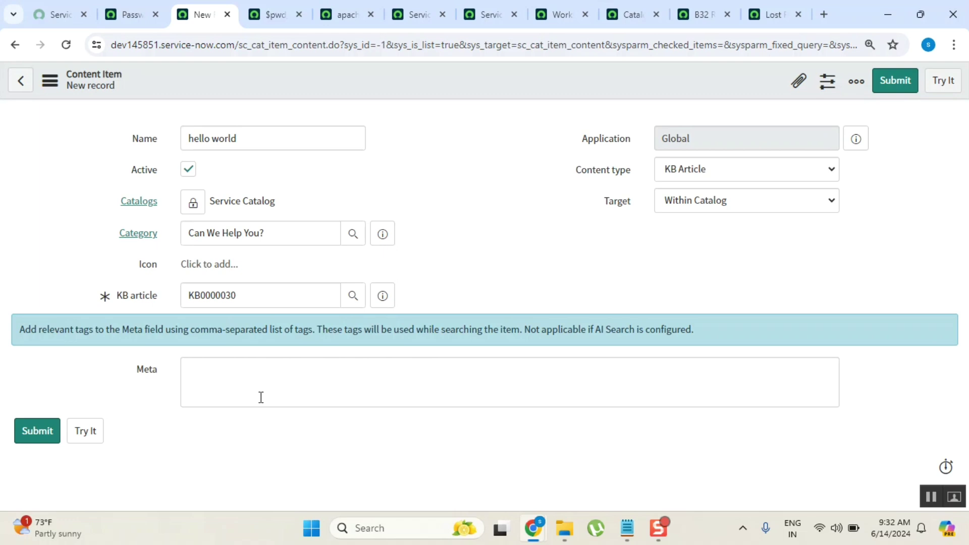
- Add Meta tags skfact, email issue, email, save, and return to Change Password
left_click(268, 377)
type("skfac")
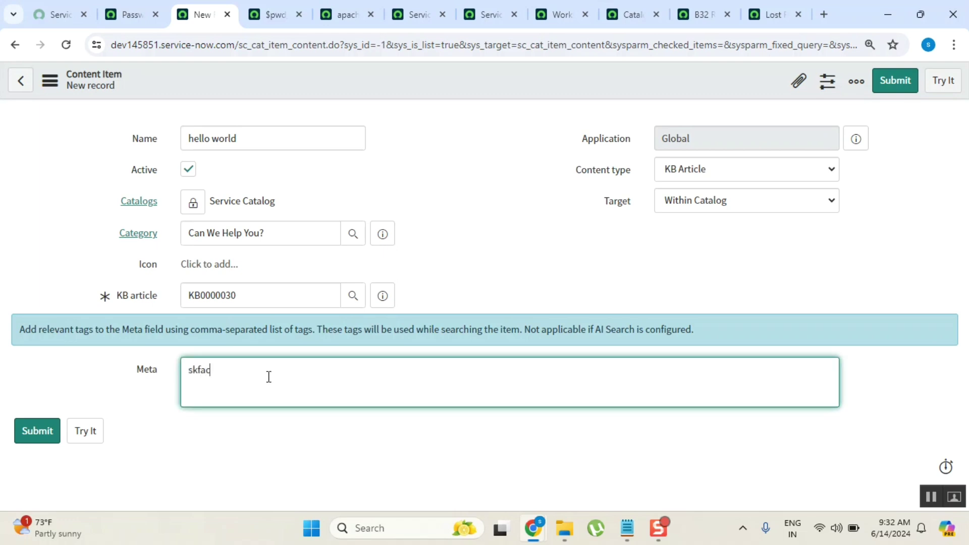
type("t , email")
type(" issue, em")
type("i")
type("il")
right_click(479, 83)
left_click(487, 96)
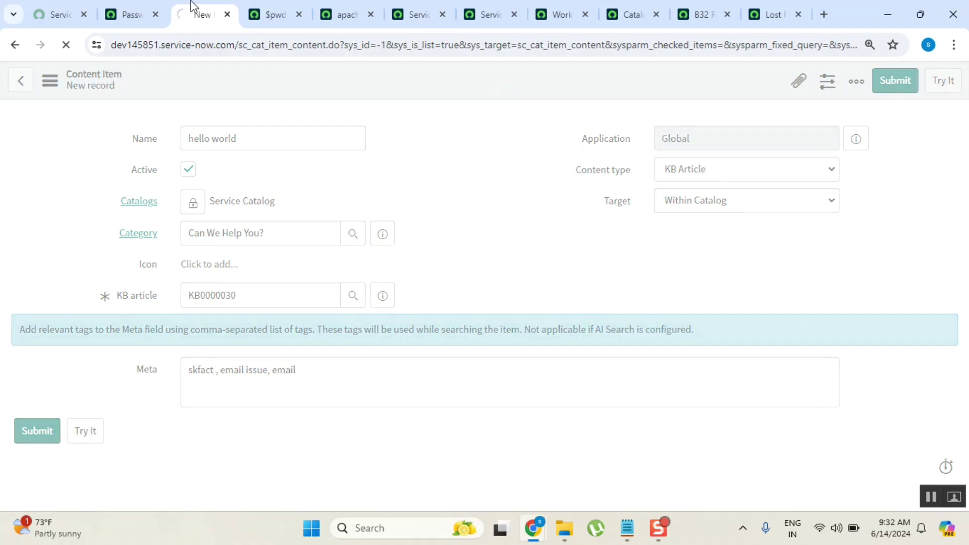
left_click(114, 14)
left_click(200, 122)
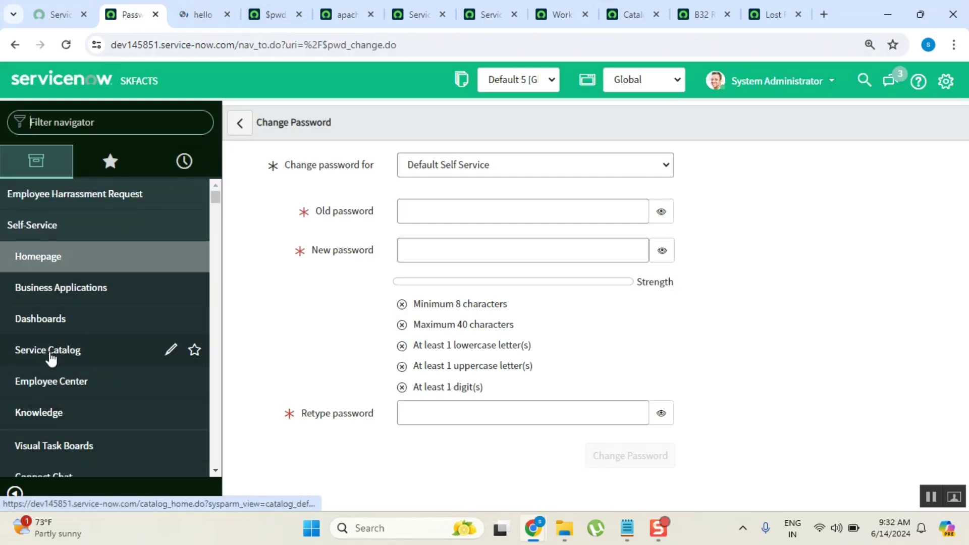
- Open hello world from Can We Help You?, showing the Deleted Email Recovery article
left_click(66, 370)
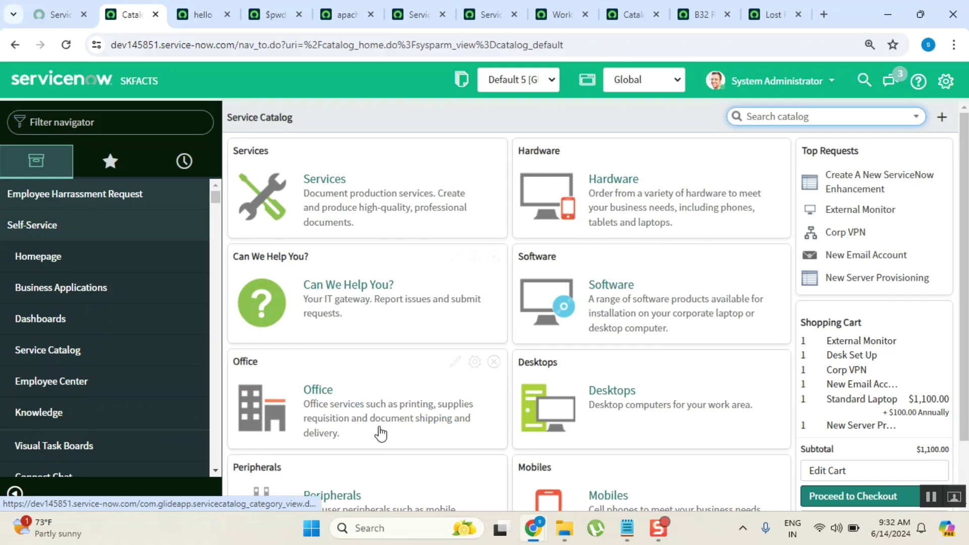
left_click(376, 292)
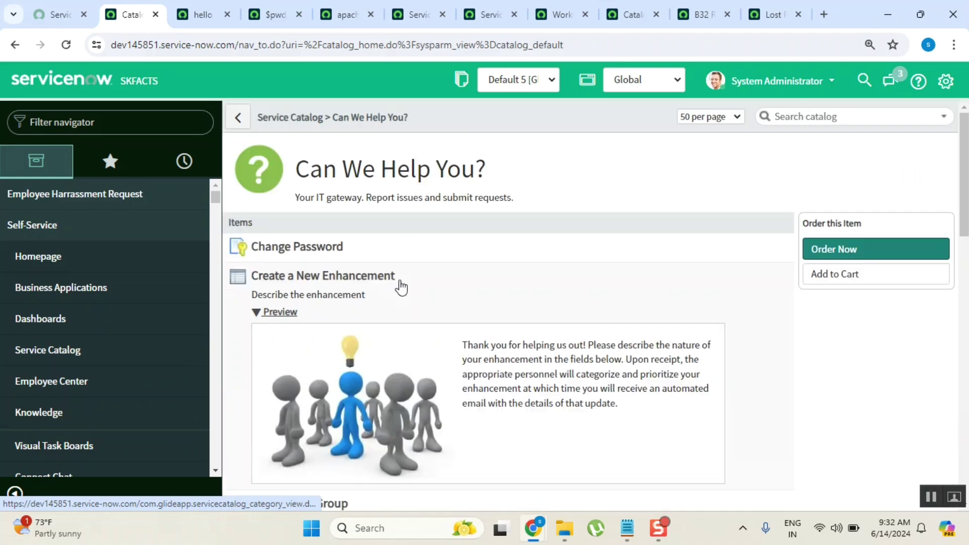
scroll(528, 290, "down", 5)
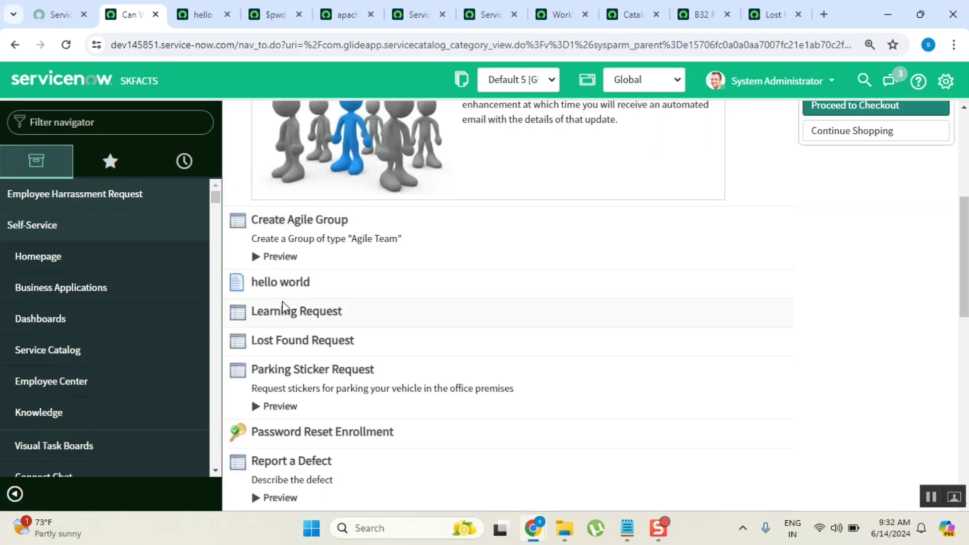
left_click(285, 281)
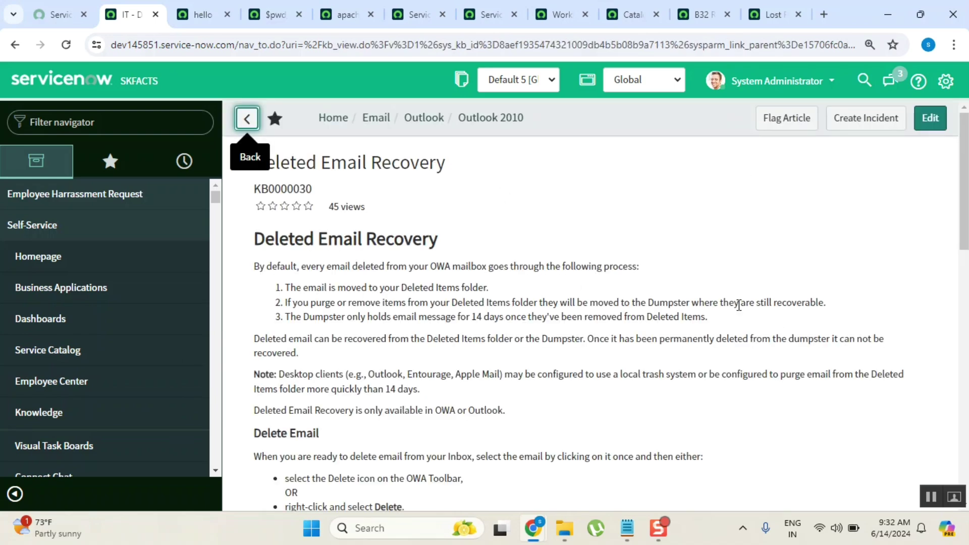
left_click(197, 16)
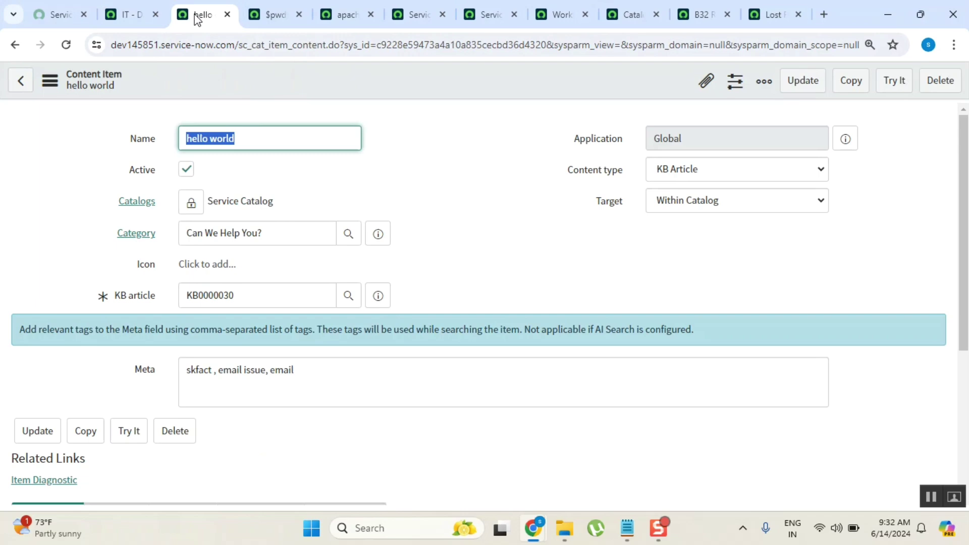
double_click(247, 295)
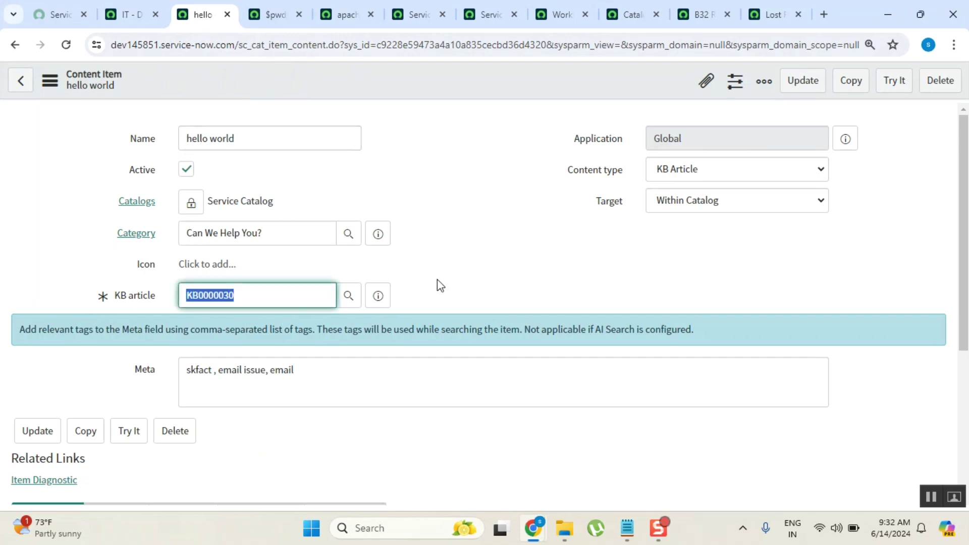
left_click(118, 15)
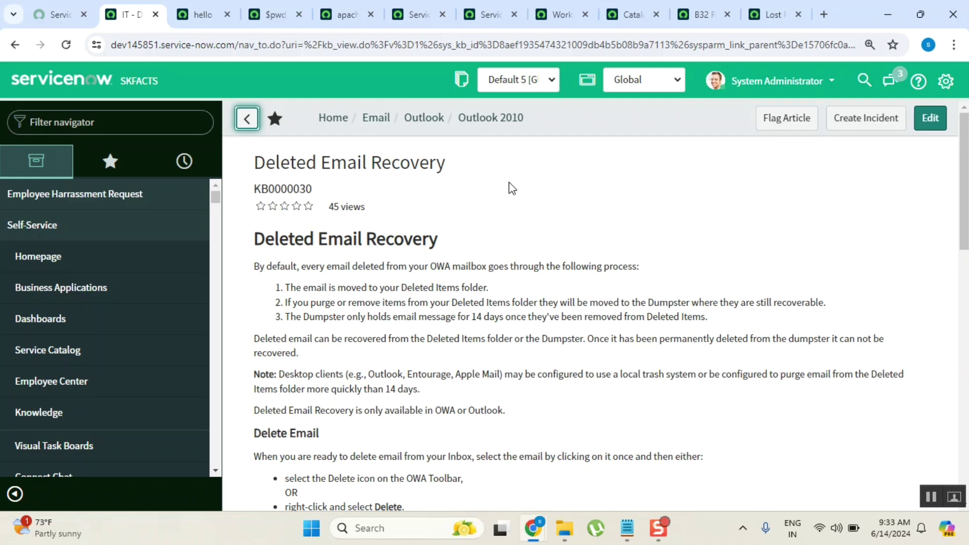
left_click(198, 16)
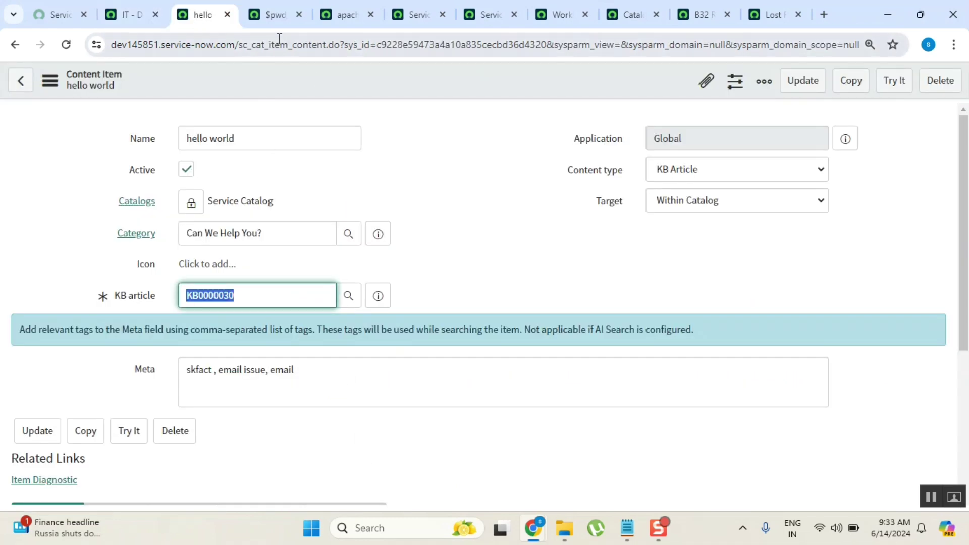
left_click(269, 18)
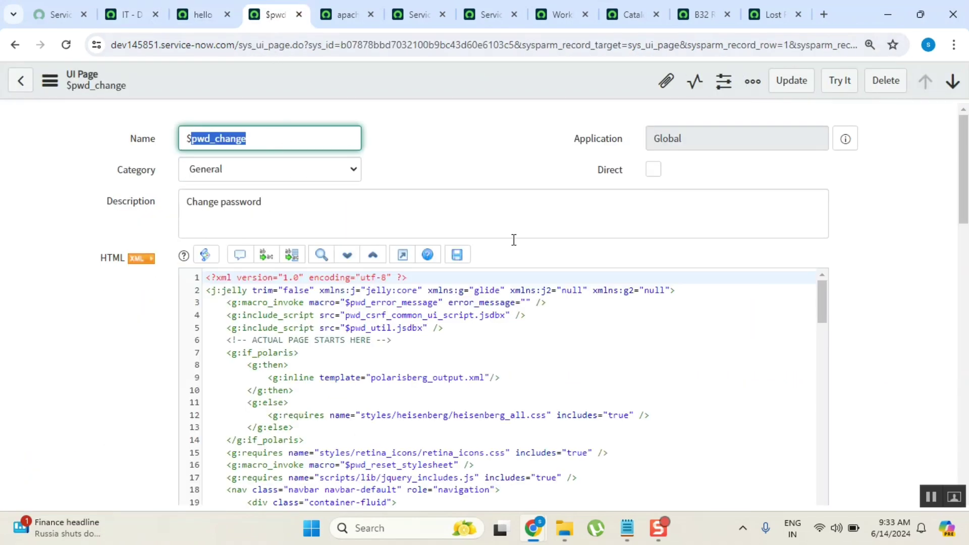
scroll(533, 366, "down", 12)
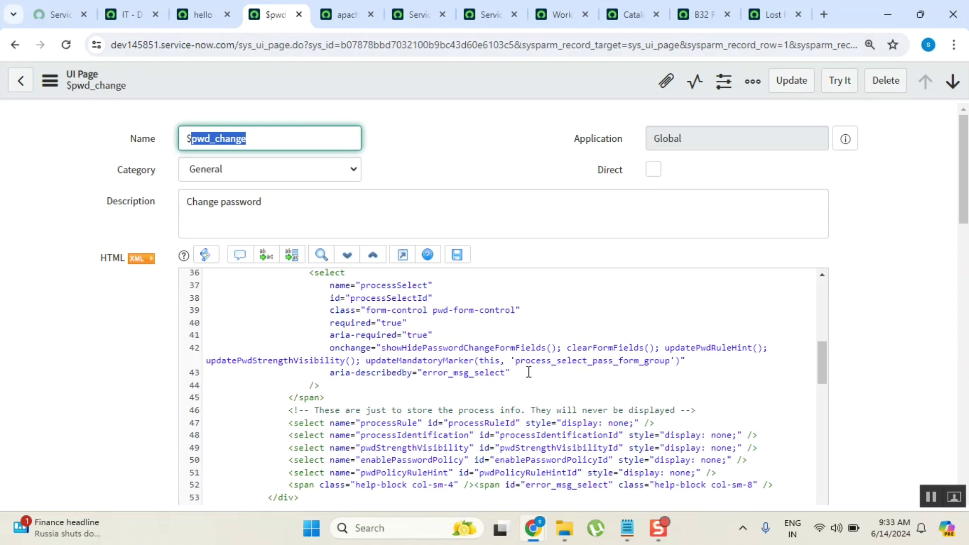
left_click(839, 81)
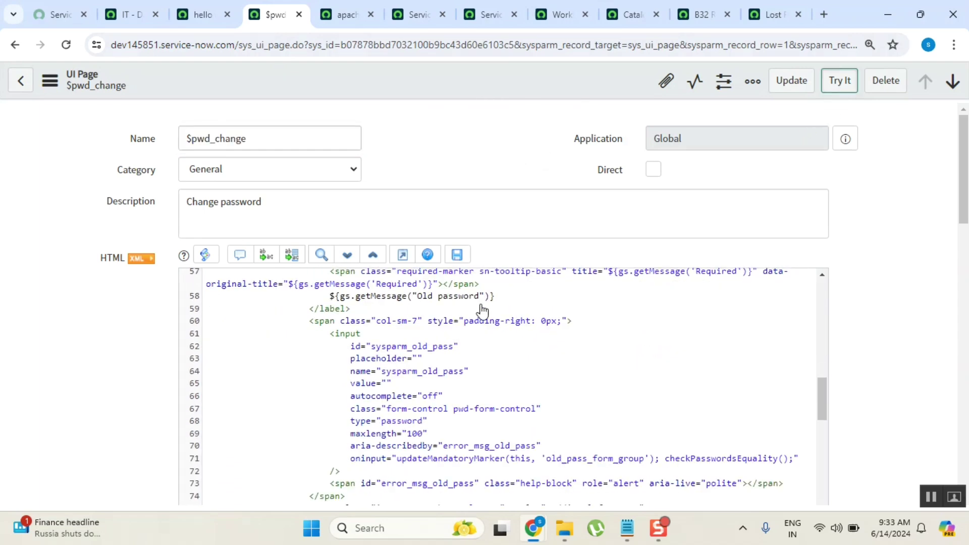
key("Return")
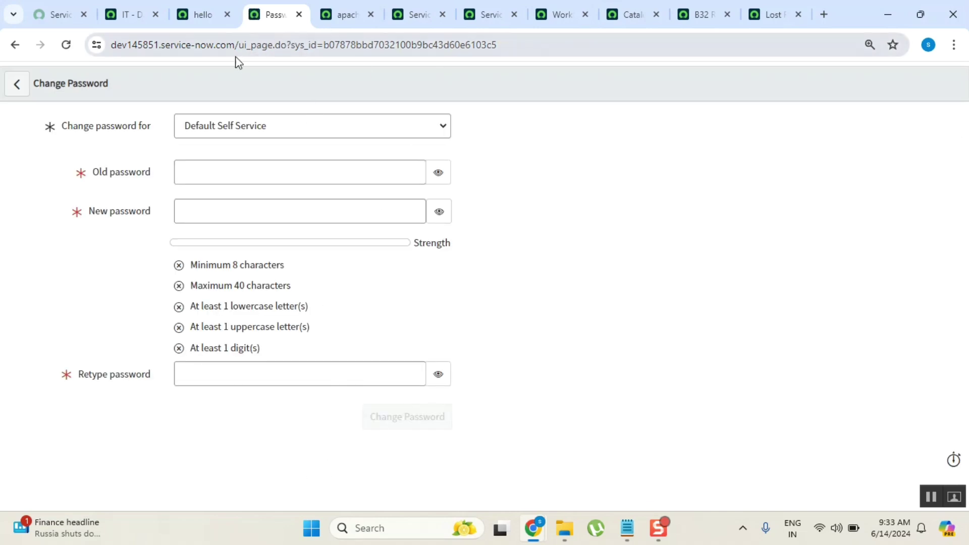
left_click(16, 47)
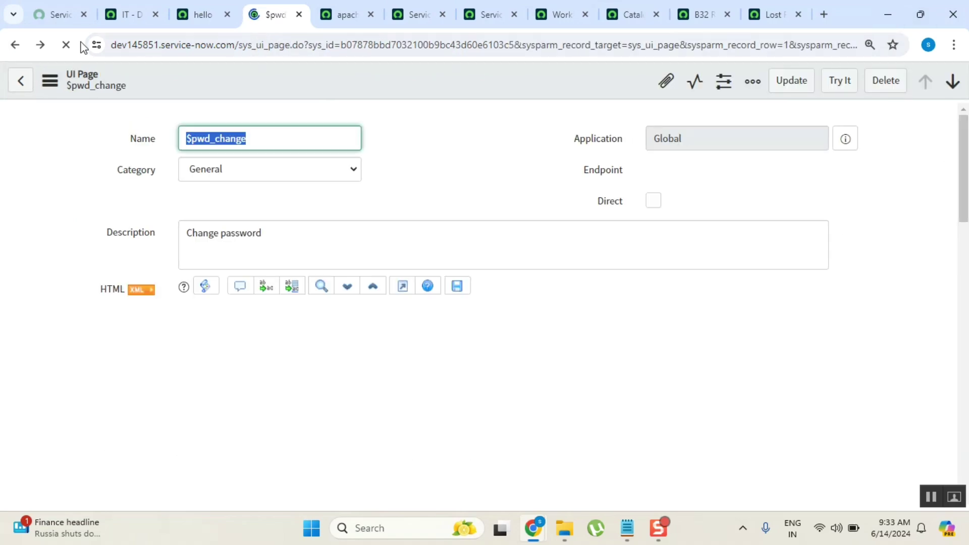
left_click(126, 14)
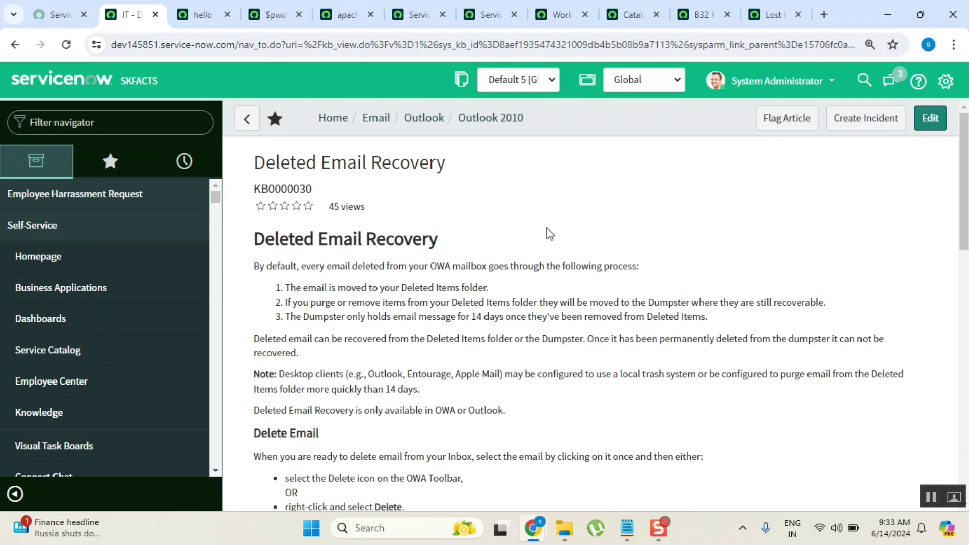
scroll(549, 232, "down", 2)
scroll(547, 228, "down", 10)
scroll(549, 233, "up", 10)
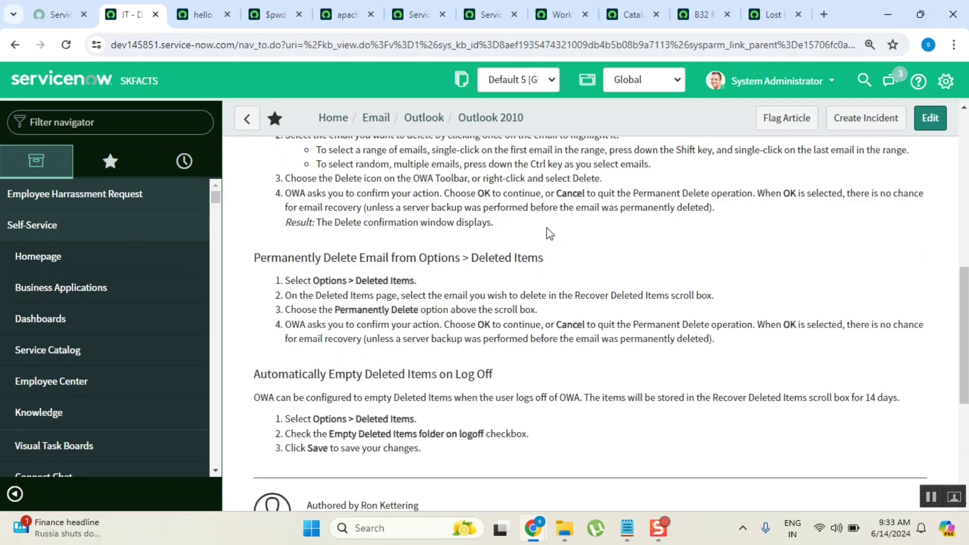